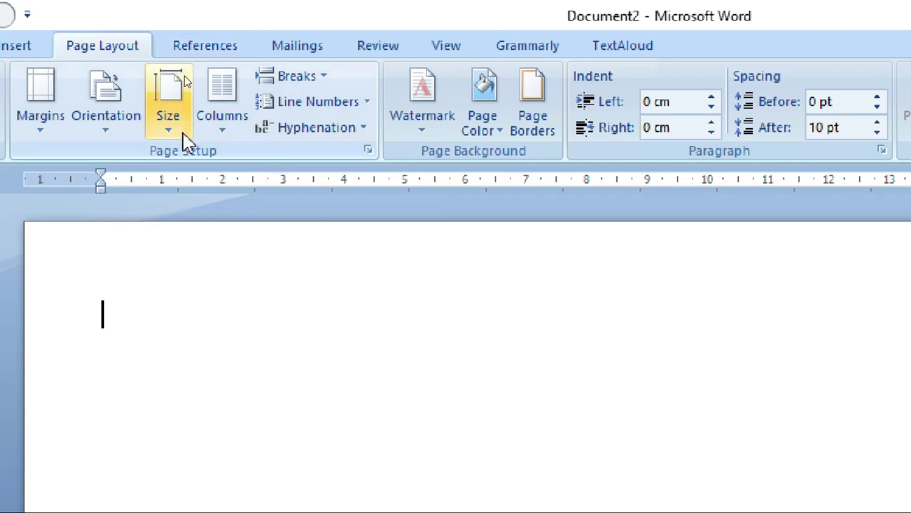
Switch the page size to A4 and apply the Narrow margin preset (1.27 cm).
left_click(182, 134)
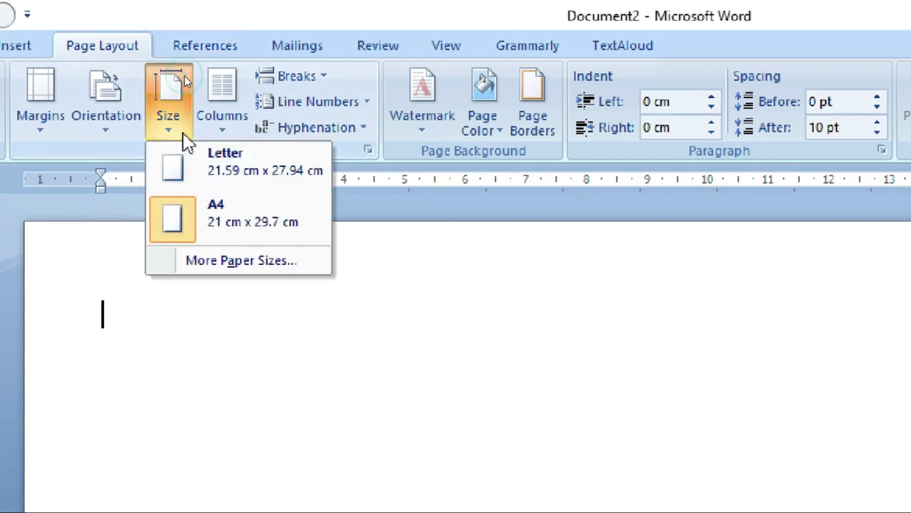
left_click(212, 237)
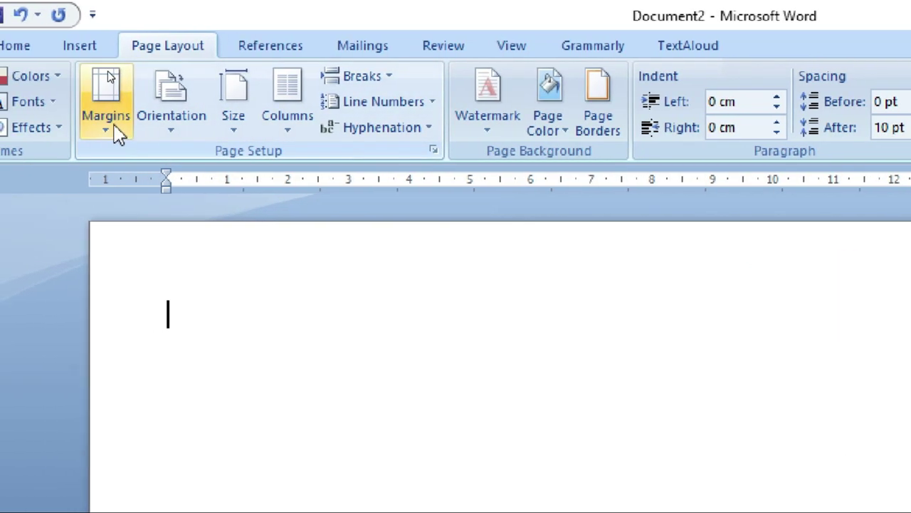
left_click(114, 132)
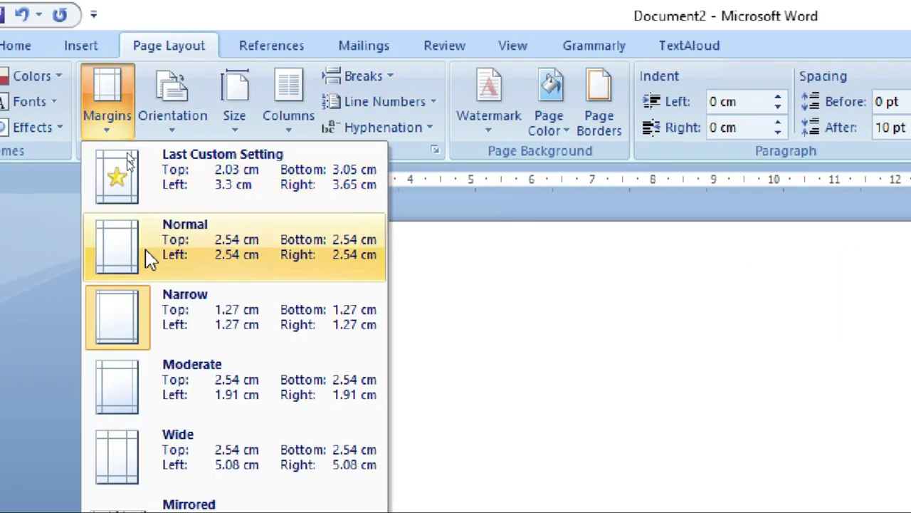
left_click(153, 326)
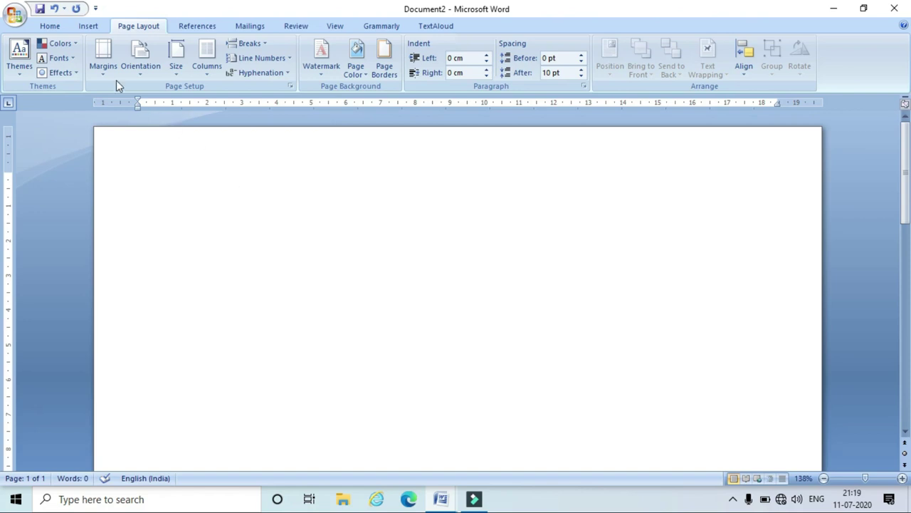
Set the font to Times New Roman 22 pt and type the applicant's name on the first line.
left_click(61, 26)
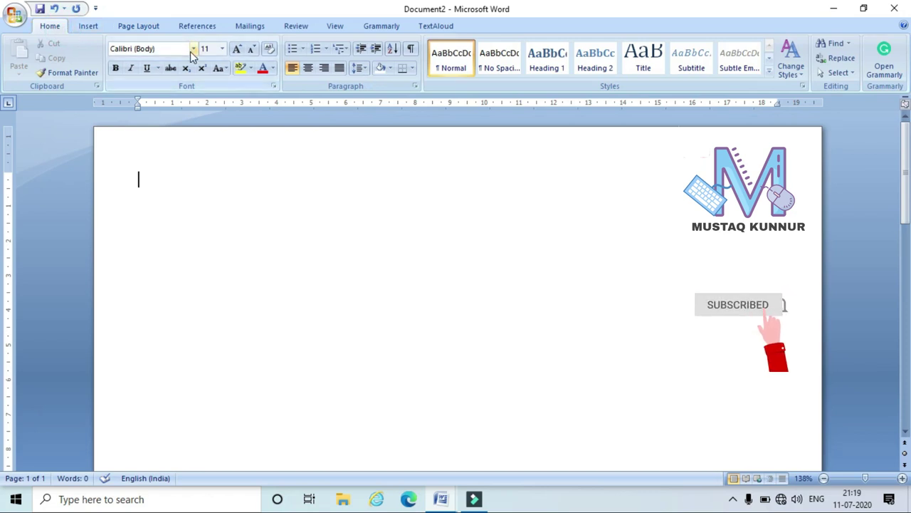
left_click(138, 48)
type("Times New Roman")
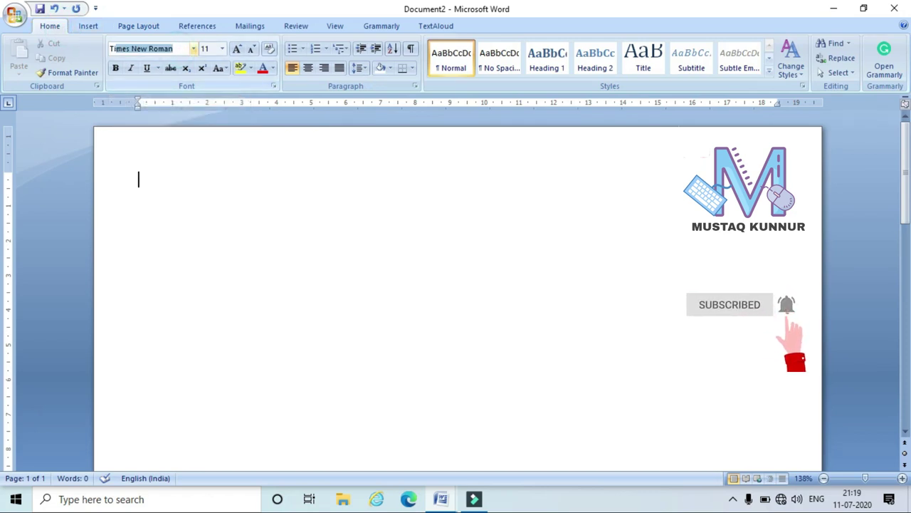
key("Return")
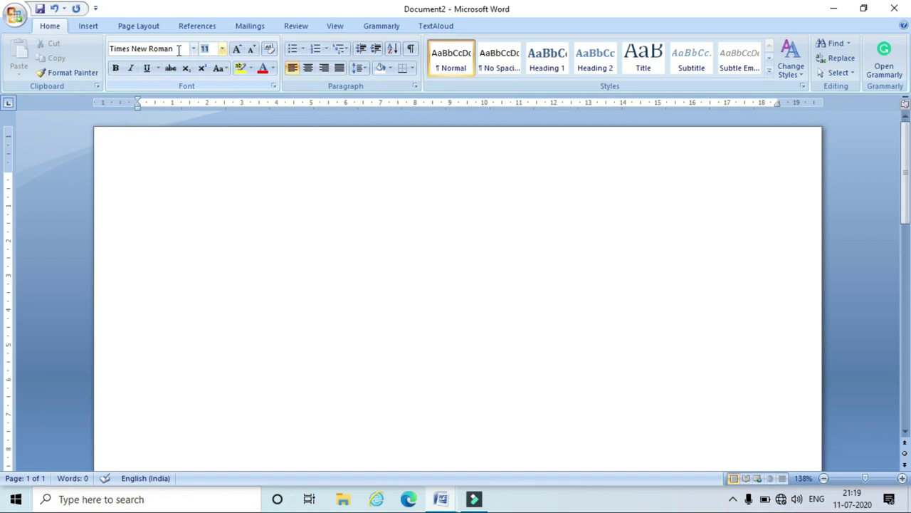
type("22")
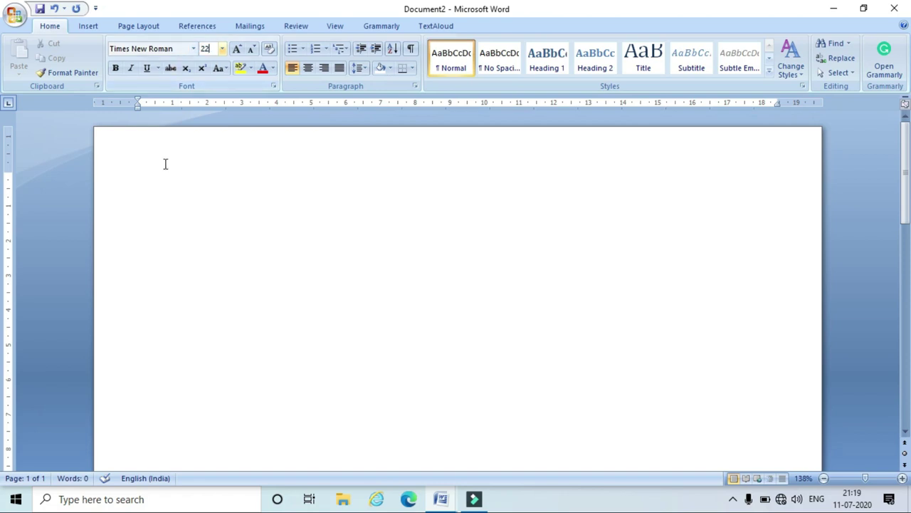
left_click(165, 164)
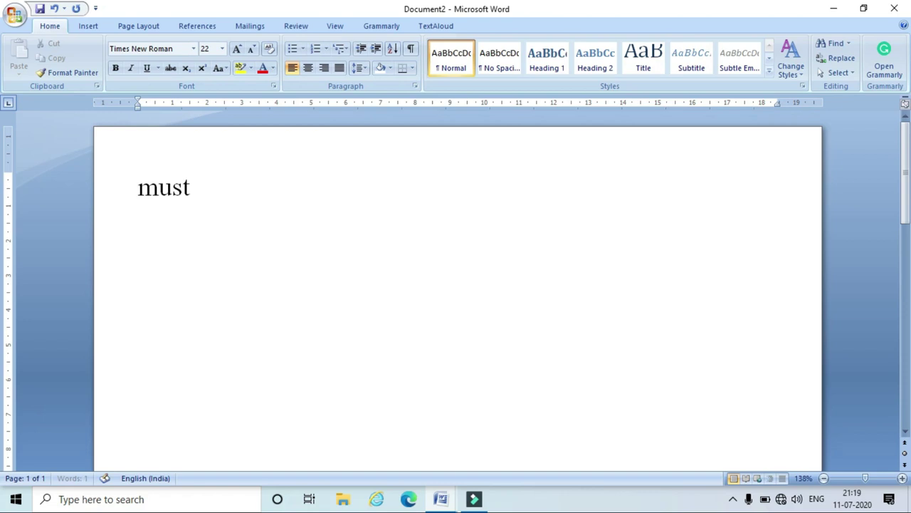
key("Return")
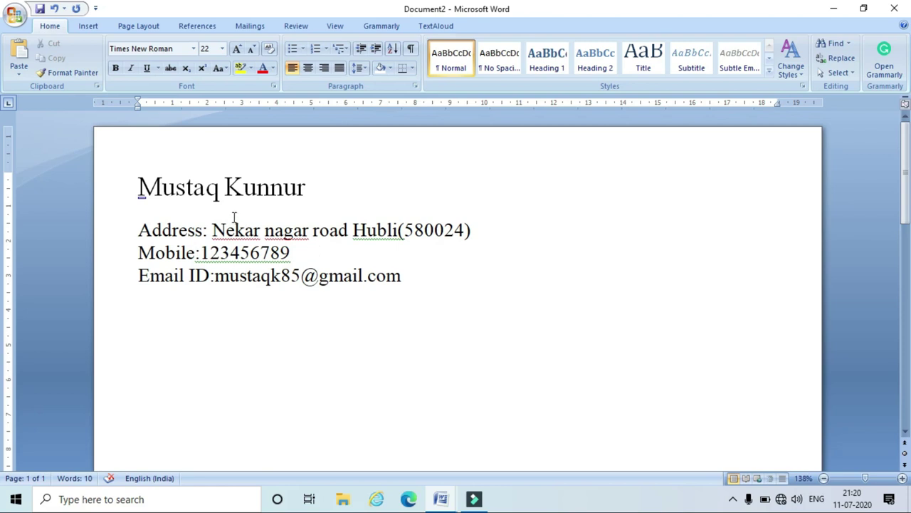
Remove the space after the name paragraph.
left_click_drag(309, 189, 174, 194)
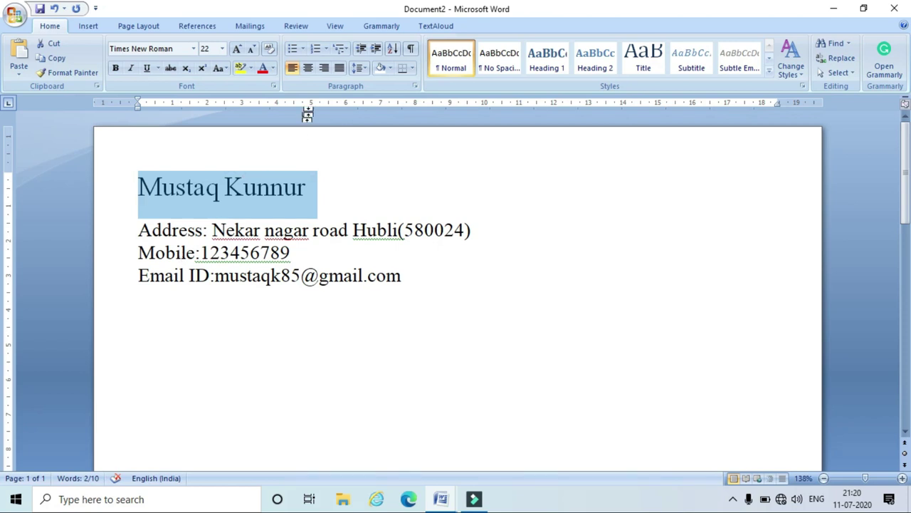
left_click(361, 69)
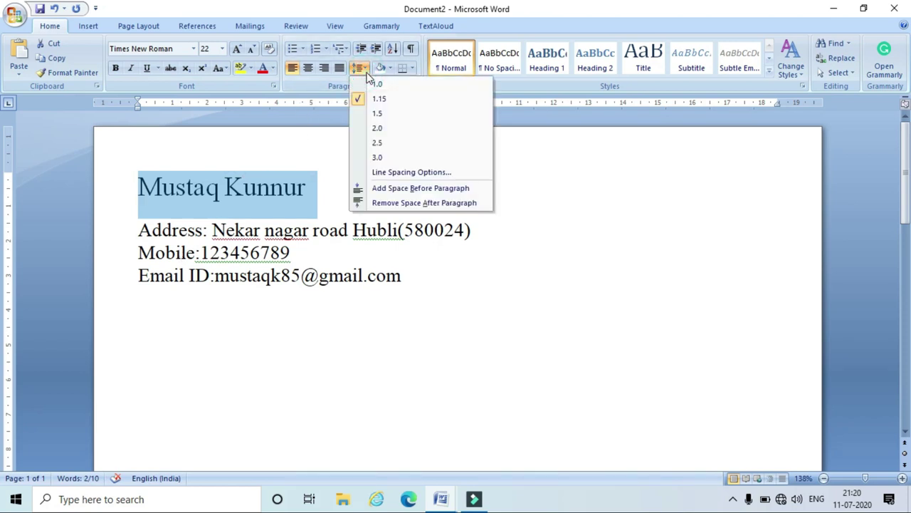
left_click(385, 203)
left_click(367, 255)
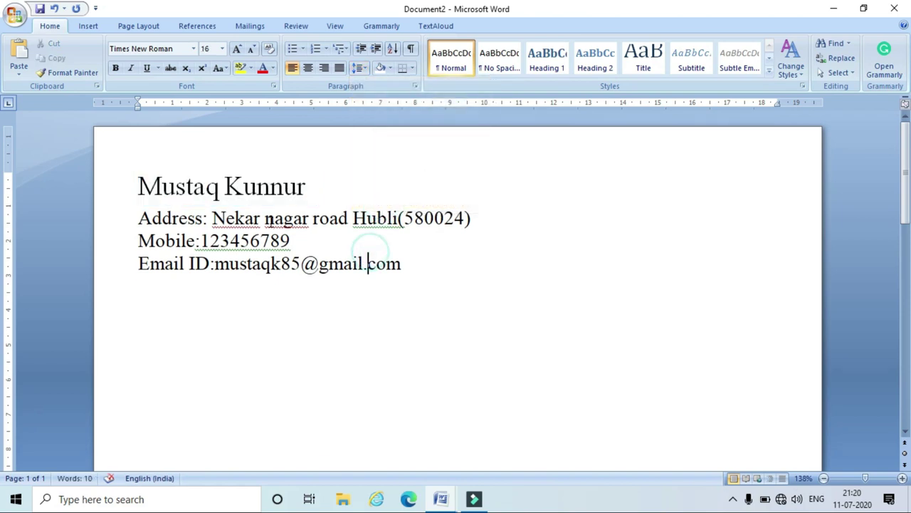
Make the applicant's name bold.
left_click_drag(311, 187, 138, 187)
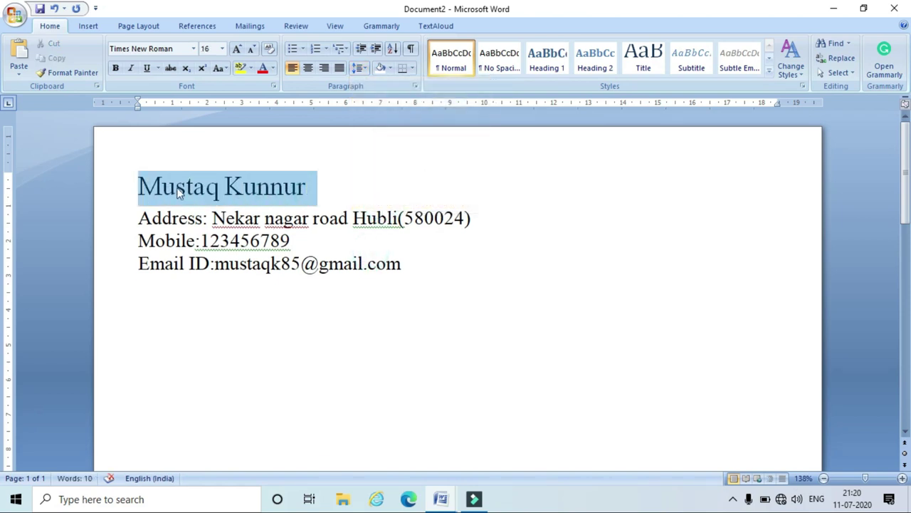
left_click(115, 67)
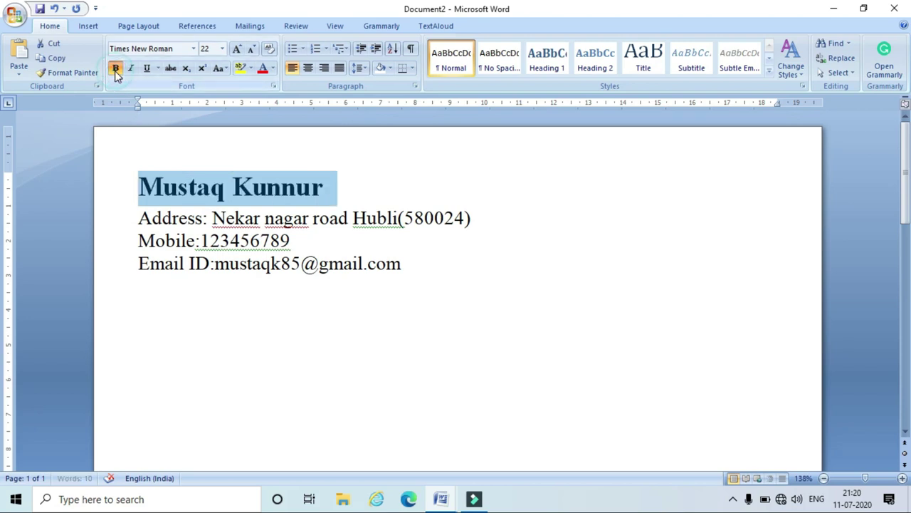
left_click(436, 277)
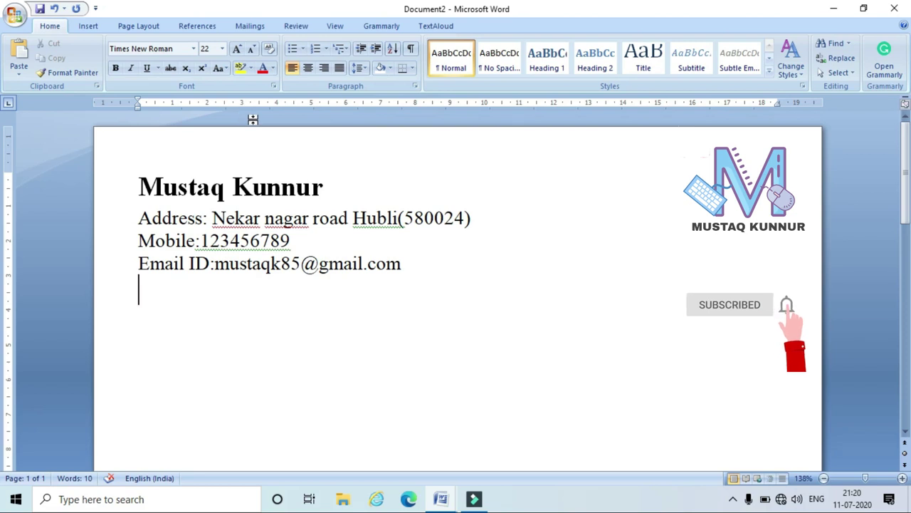
Draw a straight horizontal line across the page just under the email line.
left_click(89, 25)
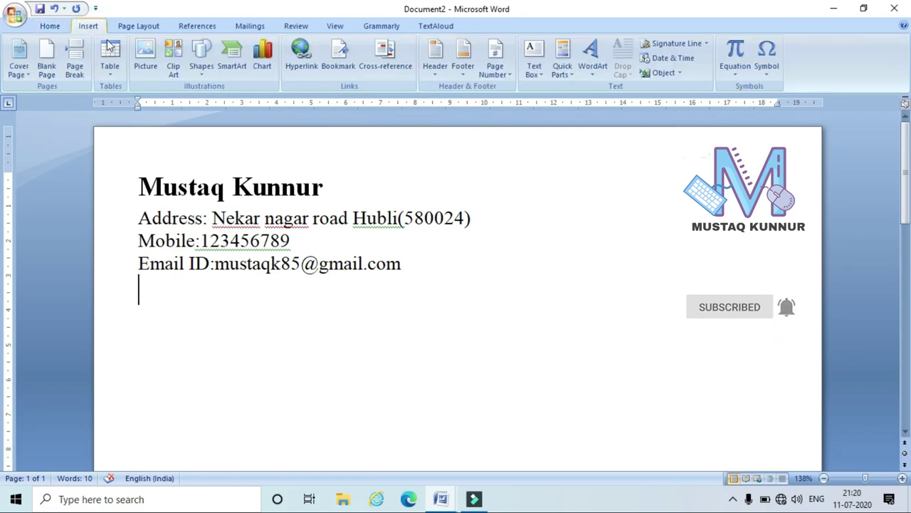
left_click(200, 60)
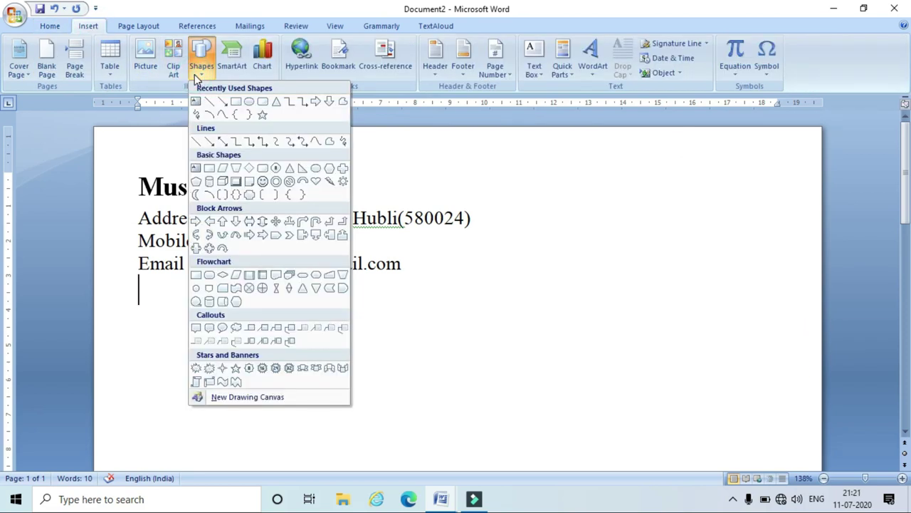
left_click(211, 102)
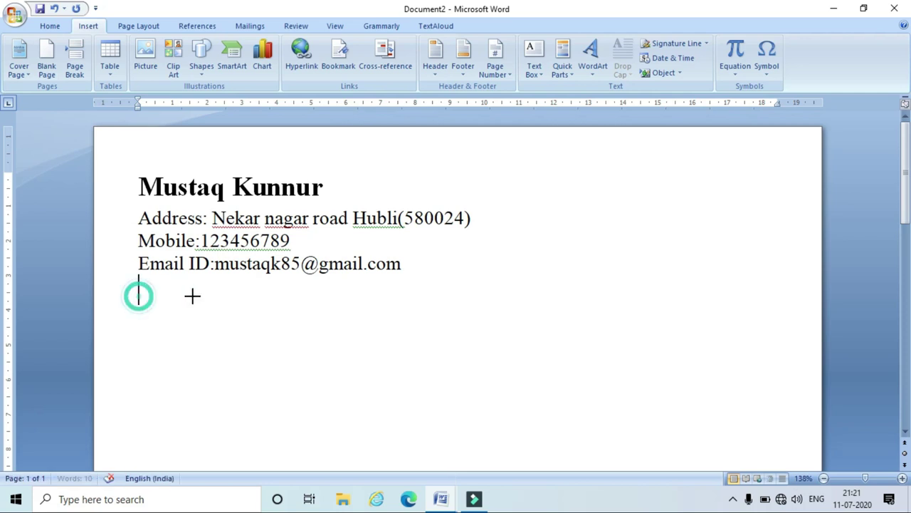
left_click_drag(192, 296, 765, 305)
left_click(745, 328)
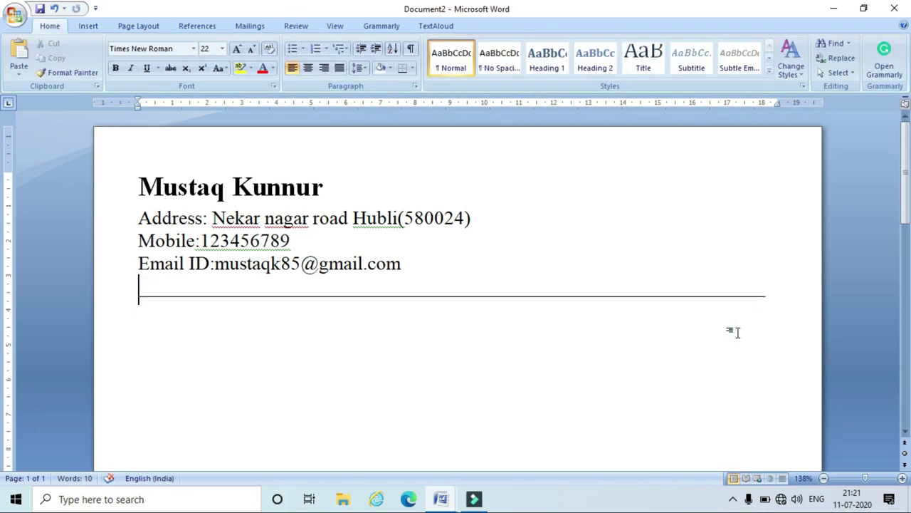
left_click_drag(700, 296, 700, 284)
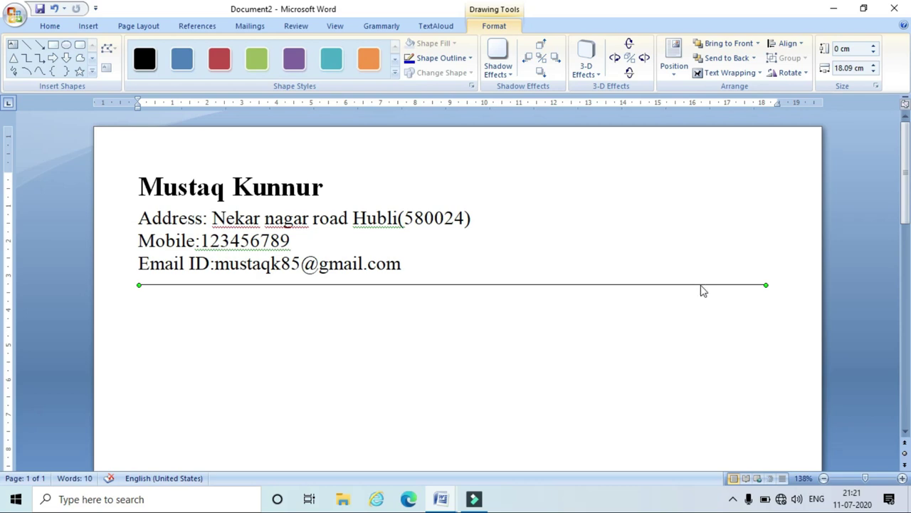
Set the line's weight to 3 pt in Format AutoShape.
right_click(700, 285)
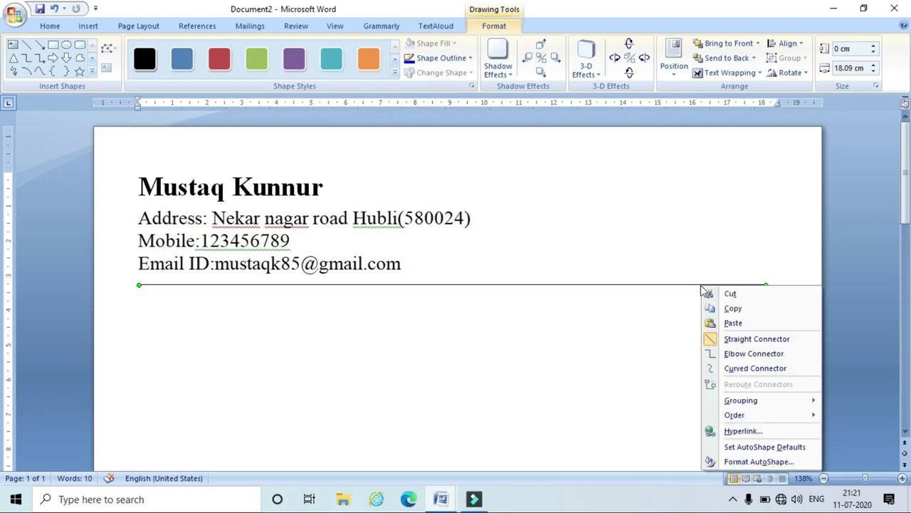
left_click(756, 462)
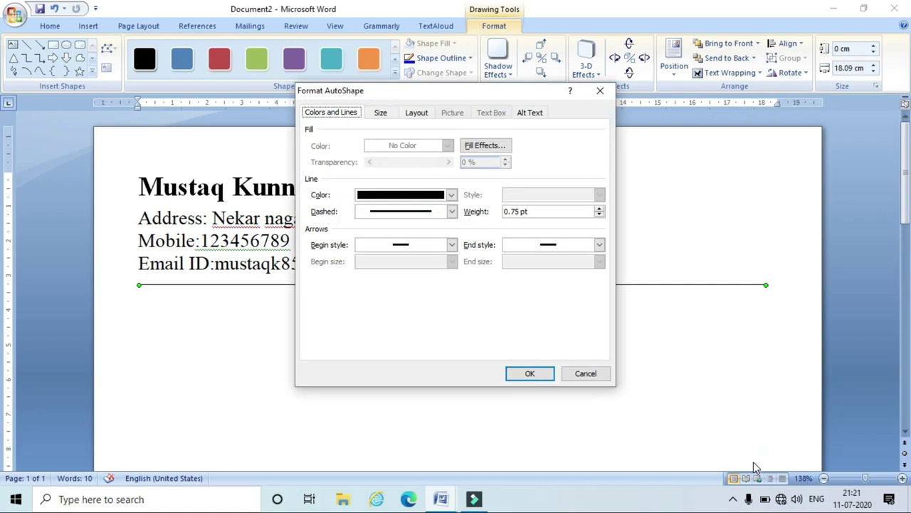
double_click(566, 211)
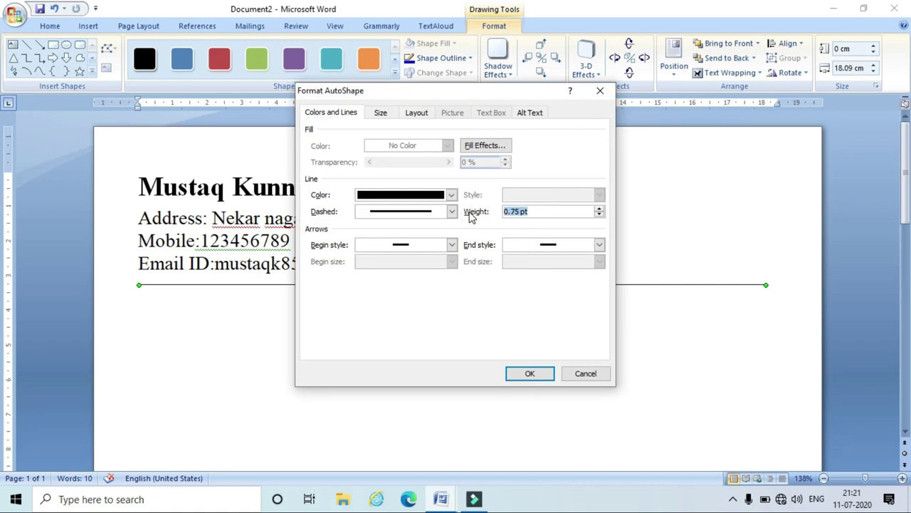
type("3")
left_click(534, 379)
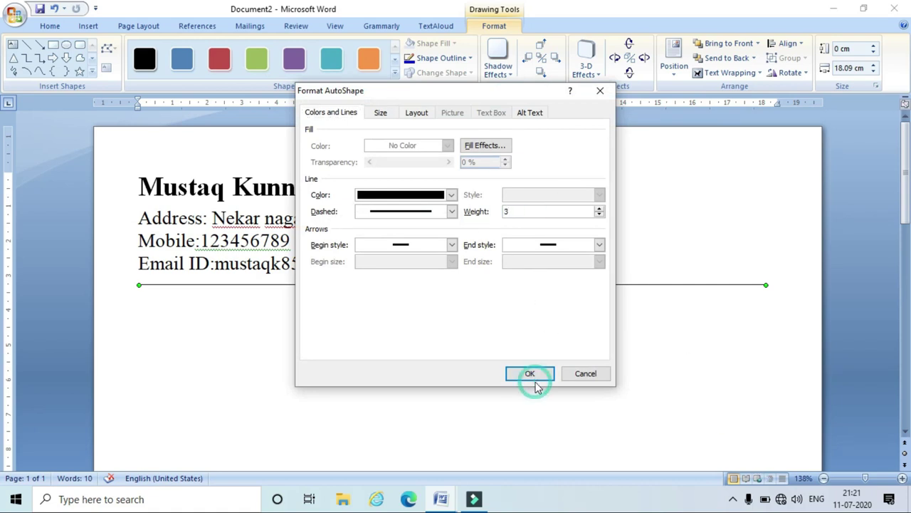
left_click(430, 352)
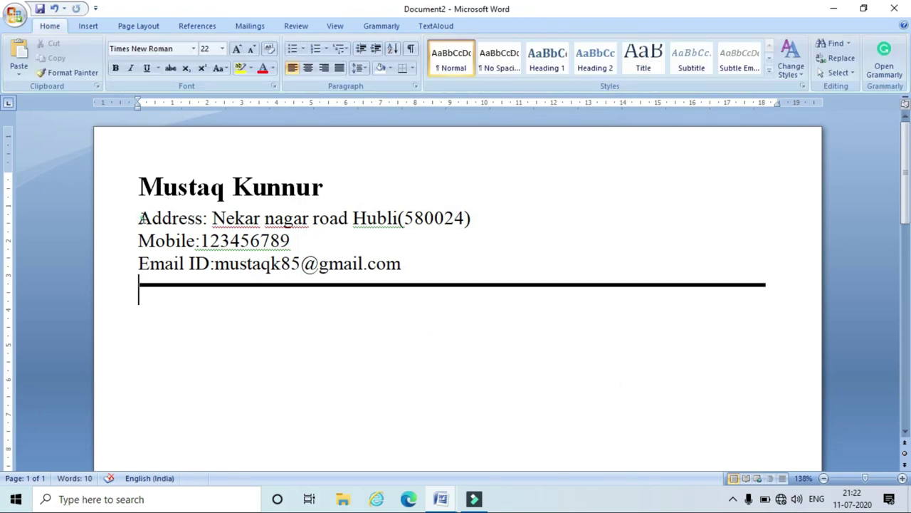
Type the CAREER OBJECTIVE heading below the contact details.
left_click(140, 218)
left_click_drag(140, 218, 395, 266)
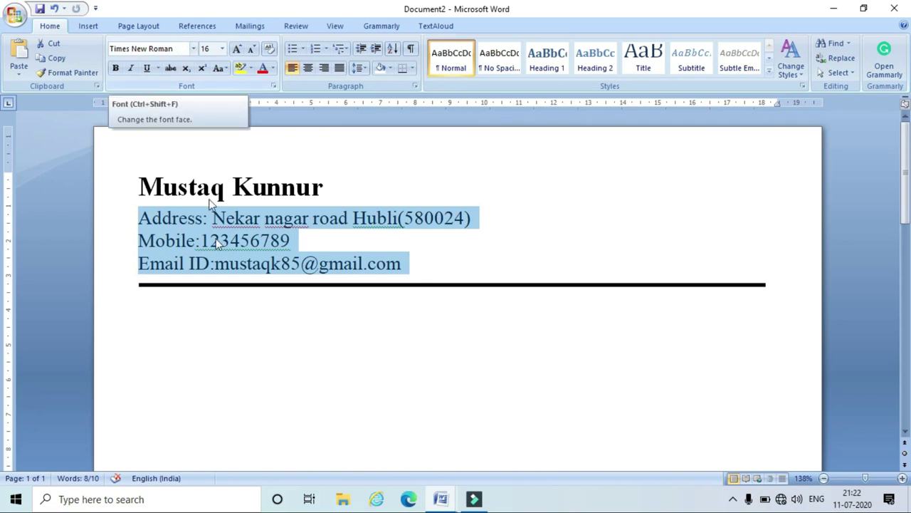
left_click(469, 332)
scroll(469, 333, "down", 4)
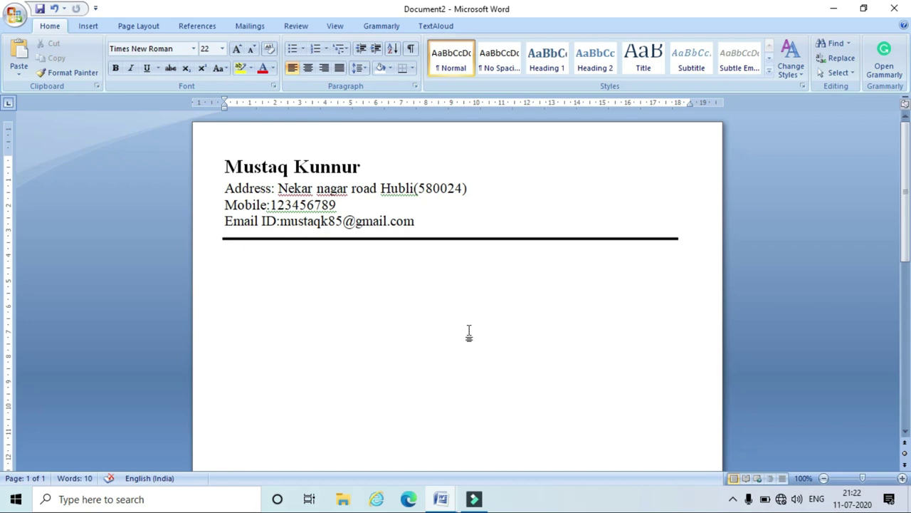
type("CAREE")
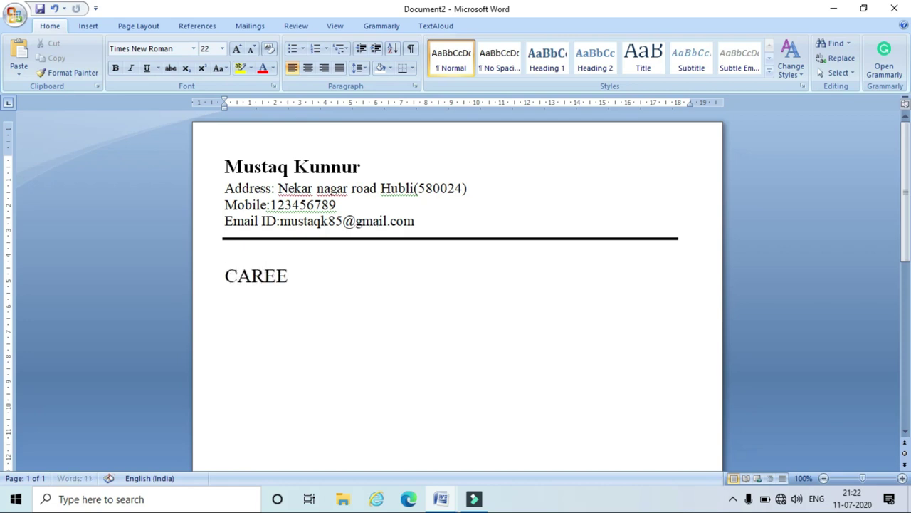
type("R OBJE")
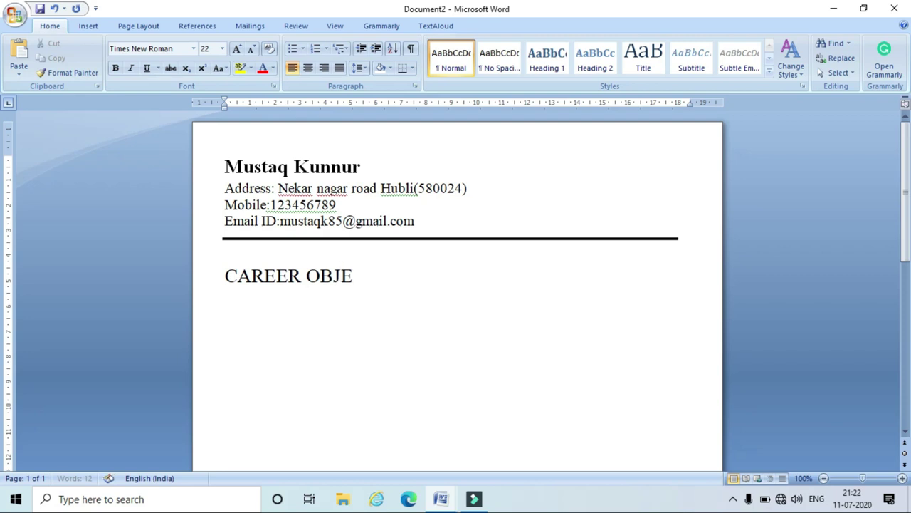
type("CTIVE")
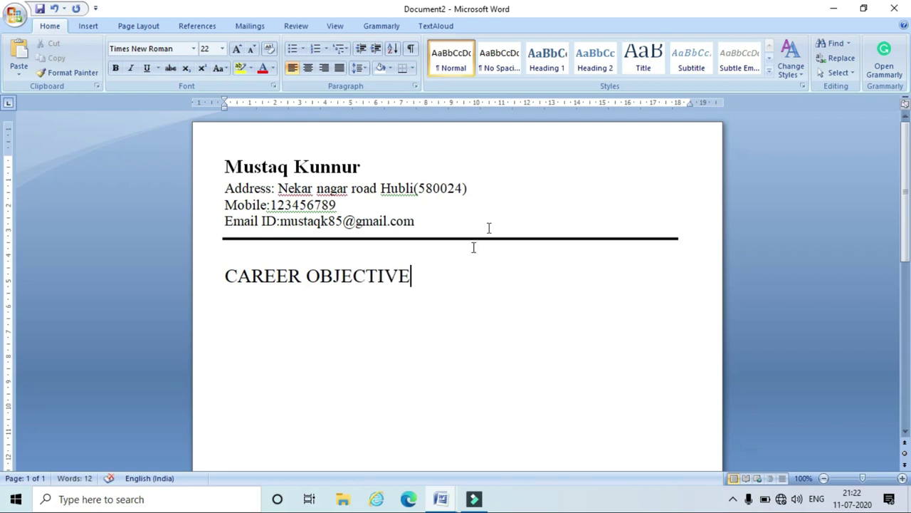
Set the CAREER OBJECTIVE heading to 16 pt with 1.0 line spacing.
triple_click(427, 281)
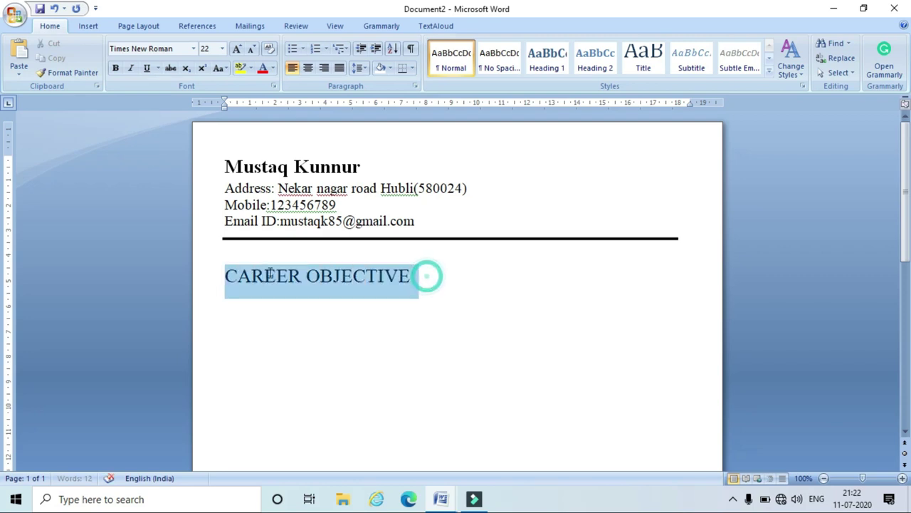
left_click(222, 48)
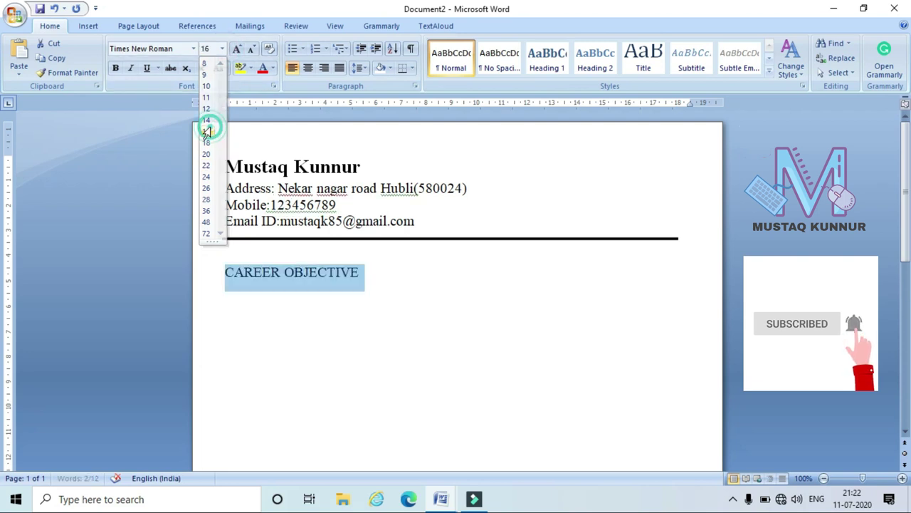
left_click(210, 128)
left_click(333, 325)
triple_click(377, 273)
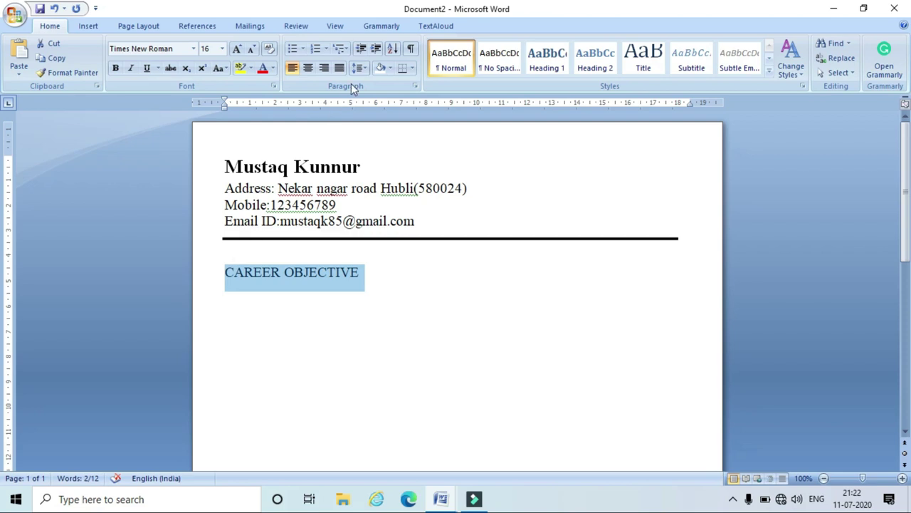
left_click(360, 67)
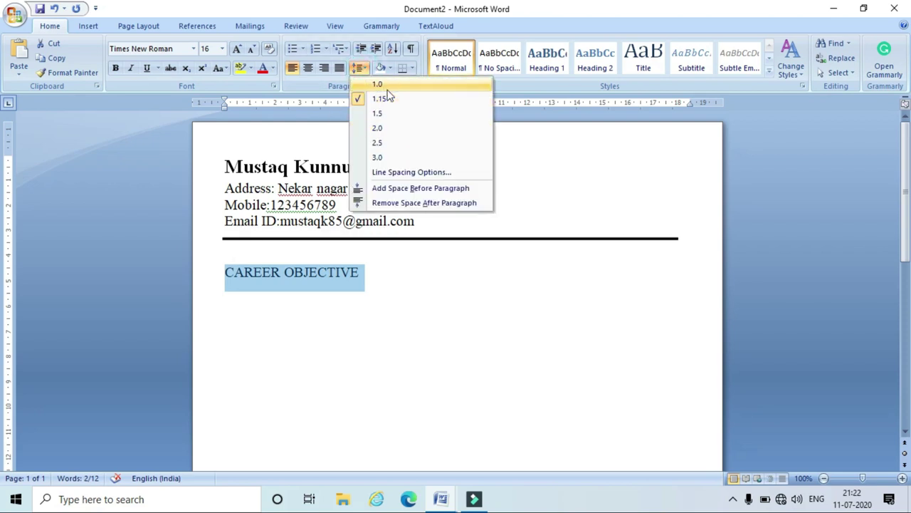
left_click(377, 84)
left_click(409, 265)
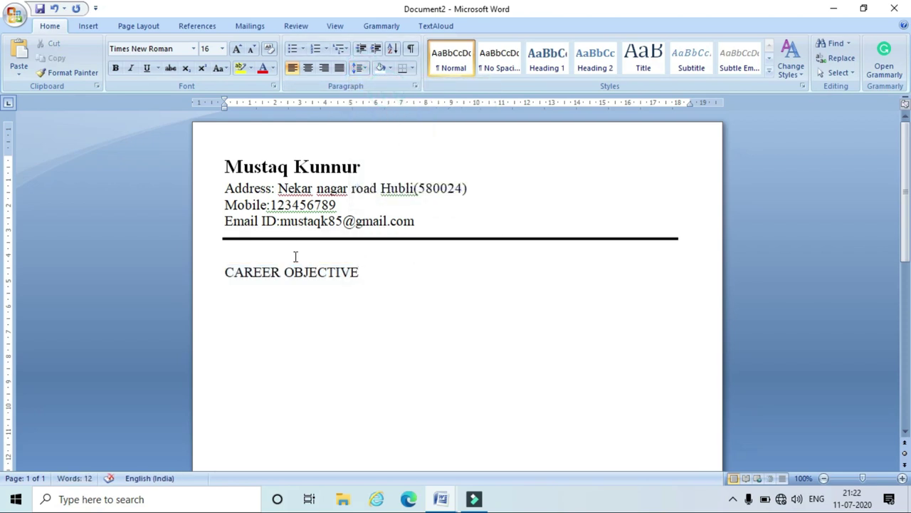
Fix the blank lines around the heading and move the rule up under the email line.
left_click(226, 271)
key("BackSpace")
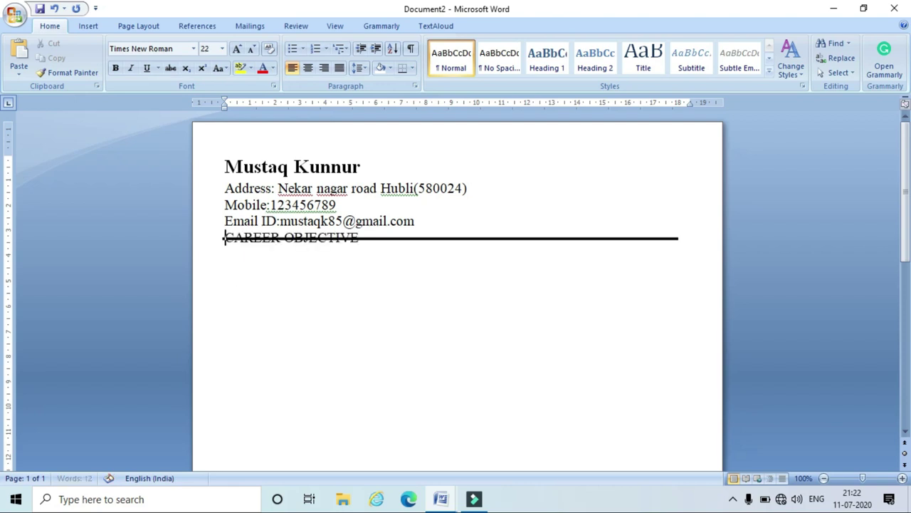
left_click(422, 222)
key("Return")
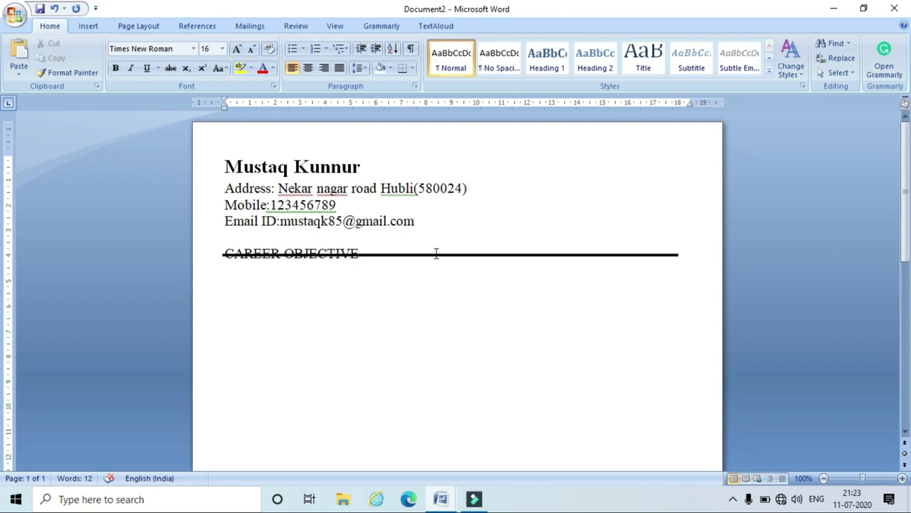
left_click(434, 254)
left_click_drag(433, 254, 436, 235)
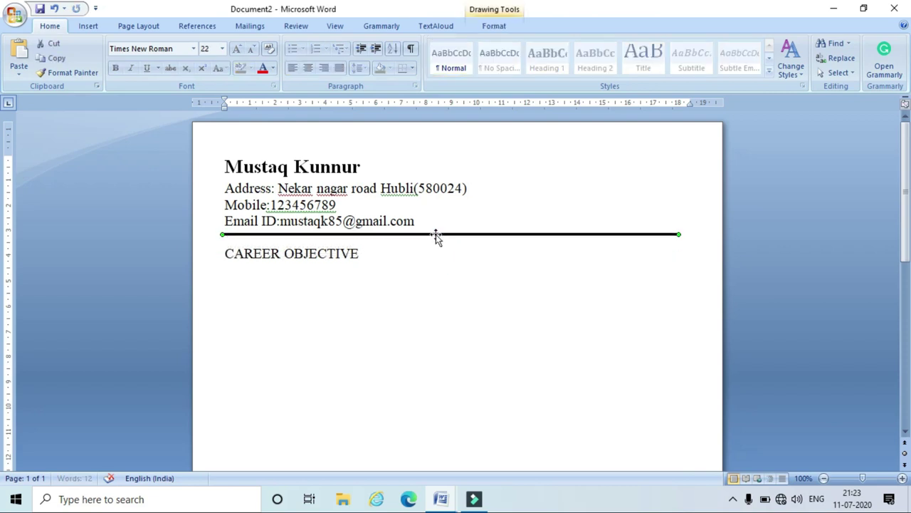
left_click(437, 265)
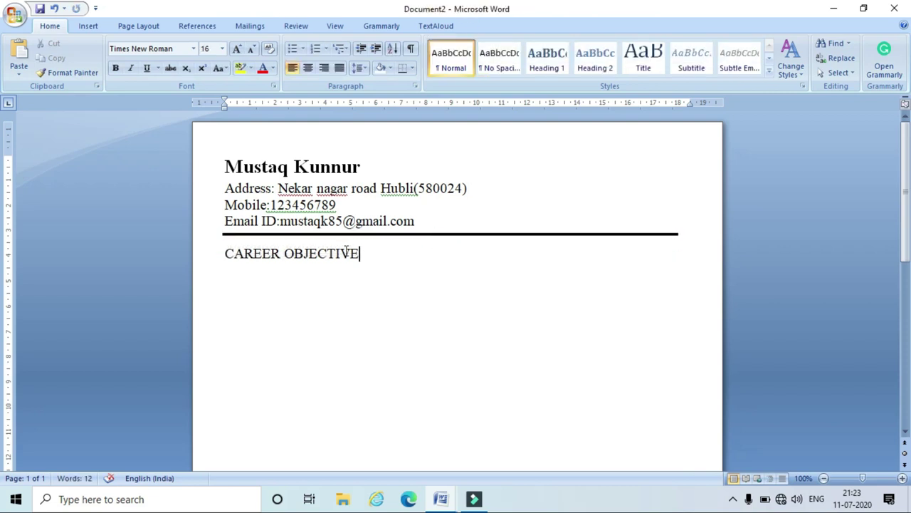
Shade the CAREER OBJECTIVE heading with a light grey background.
left_click_drag(370, 254, 241, 258)
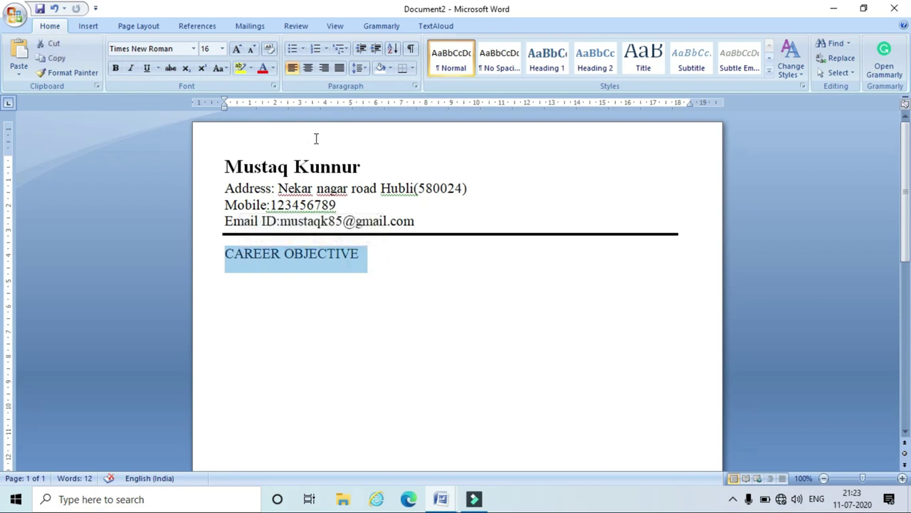
left_click(392, 70)
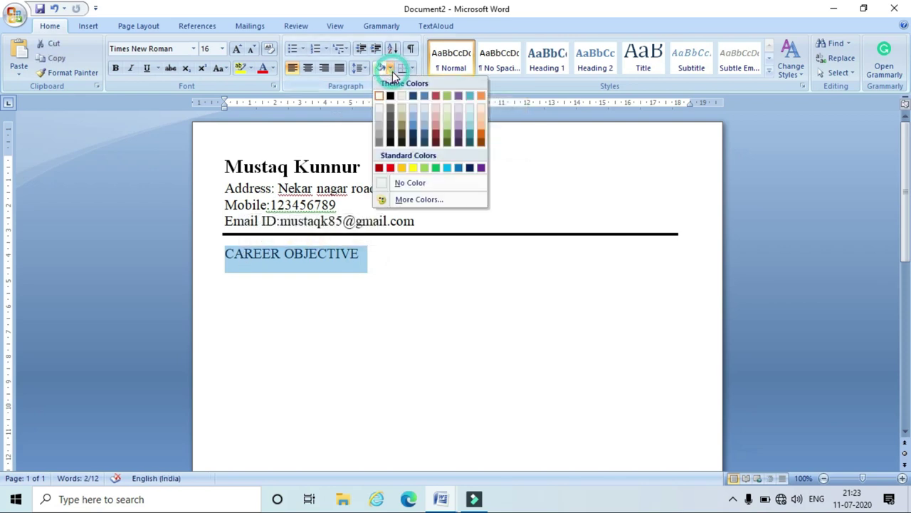
left_click(381, 114)
left_click(408, 293)
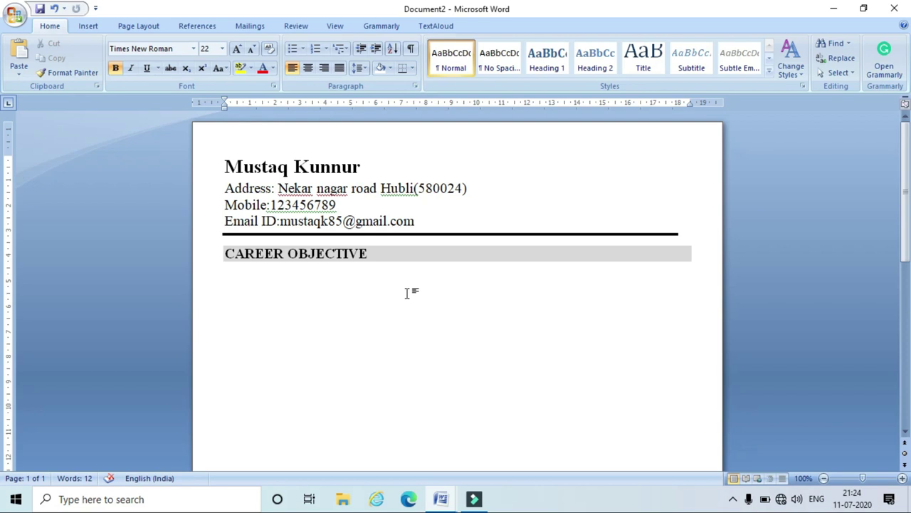
Paste the career objective paragraph (computer operator, MS-office, Photoshop) and add the EDUCATIONAL QUALIFICATION heading.
type("I seek a job as computer operator in your company where I can use my knowledge of MS-office and Photoshop. I wish to contribute towards organisational goals through my technical skills, hard work and creativity.")
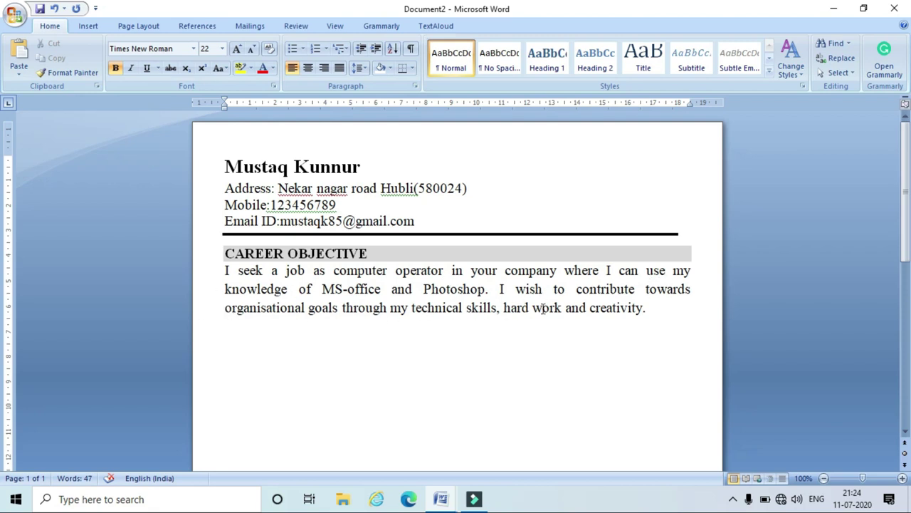
left_click(654, 316)
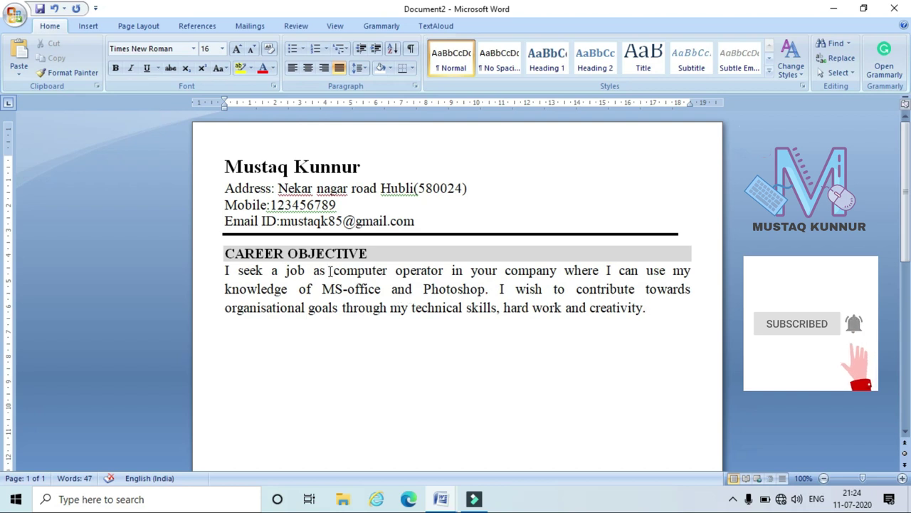
left_click_drag(332, 271, 444, 273)
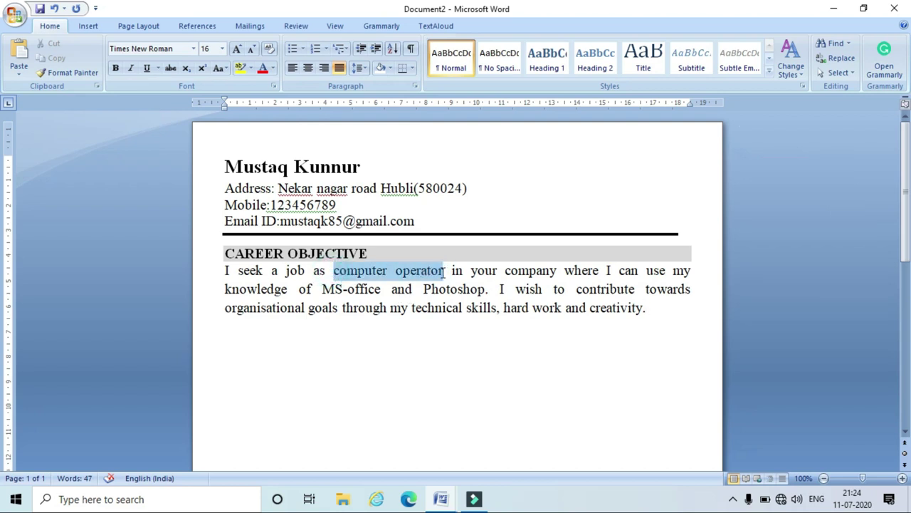
left_click(417, 343)
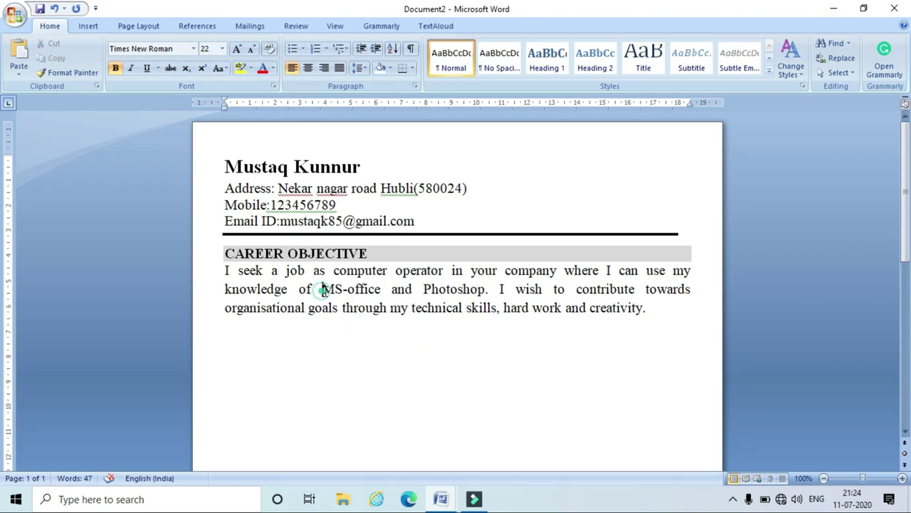
left_click_drag(321, 289, 436, 292)
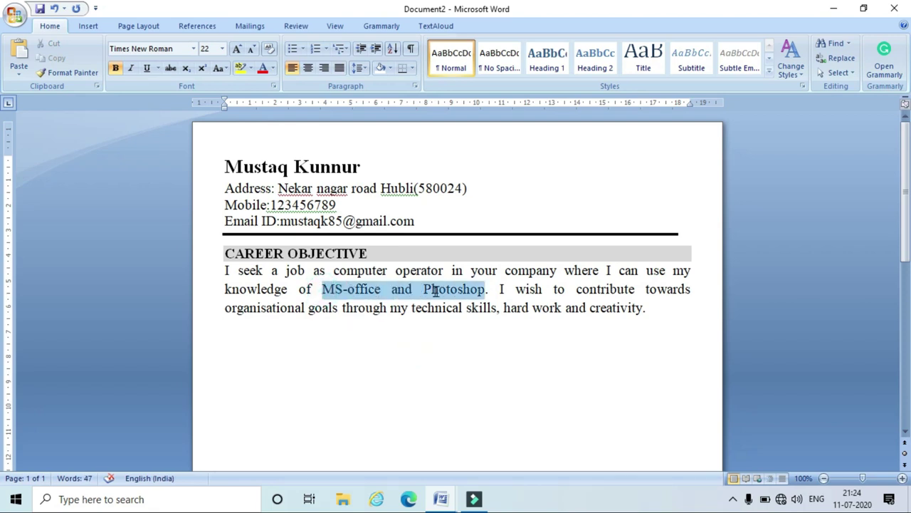
key("ctrl+z")
left_click(458, 370)
Shade the EDUCATIONAL QUALIFICATION heading light grey.
left_click_drag(459, 346, 225, 346)
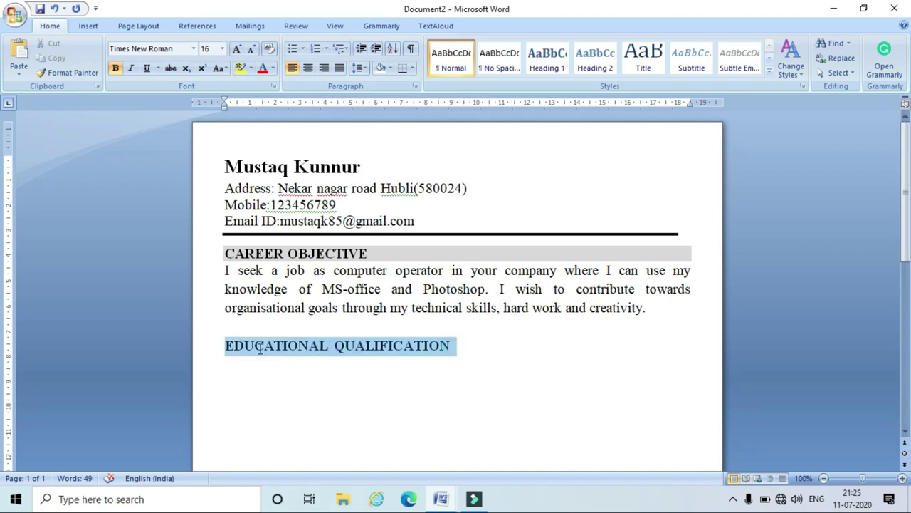
left_click(463, 347)
left_click_drag(456, 348, 235, 349)
left_click(390, 69)
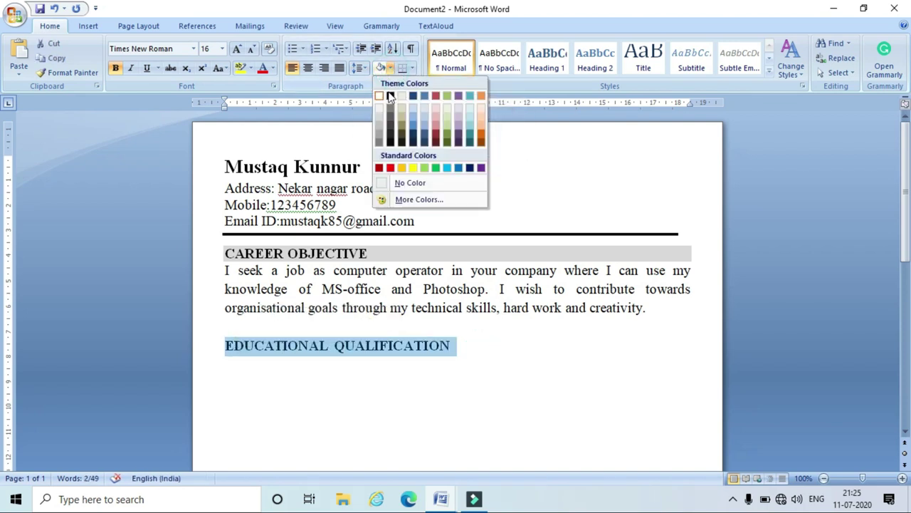
left_click(379, 115)
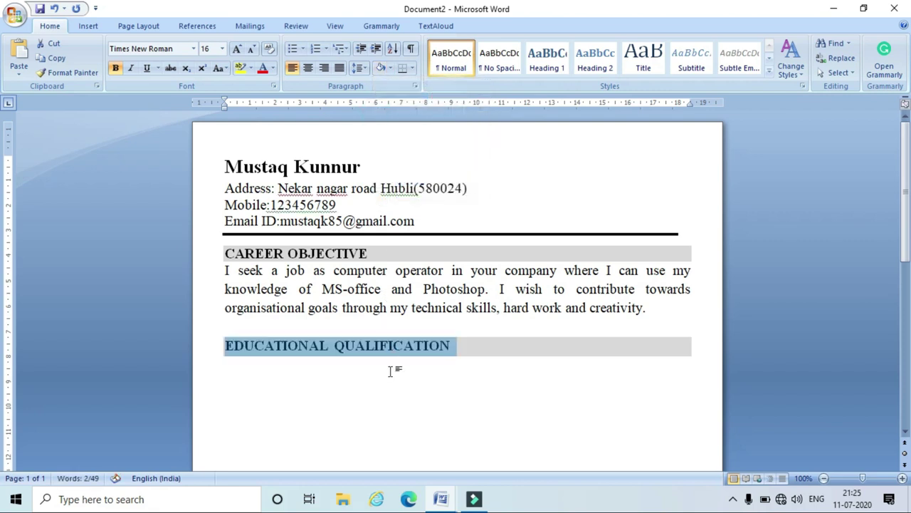
Add an empty line below the heading with the grey shading removed.
left_click(391, 371)
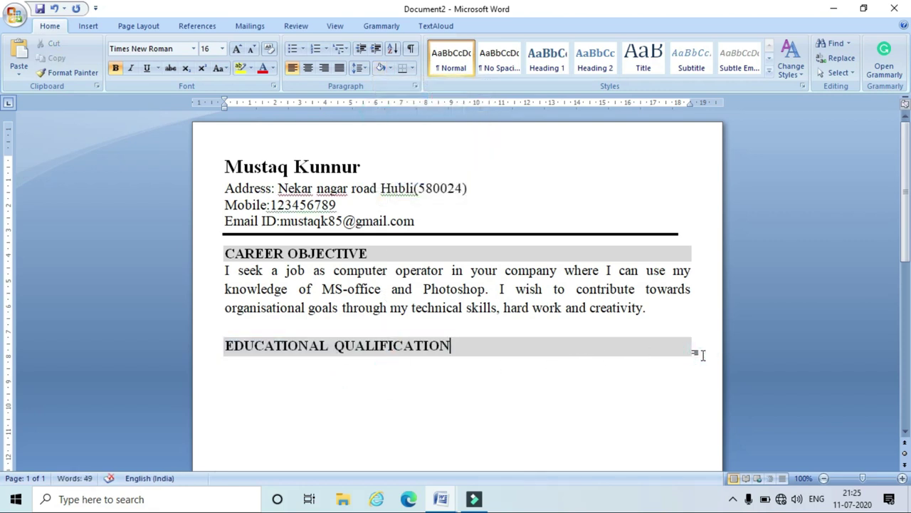
key("Return")
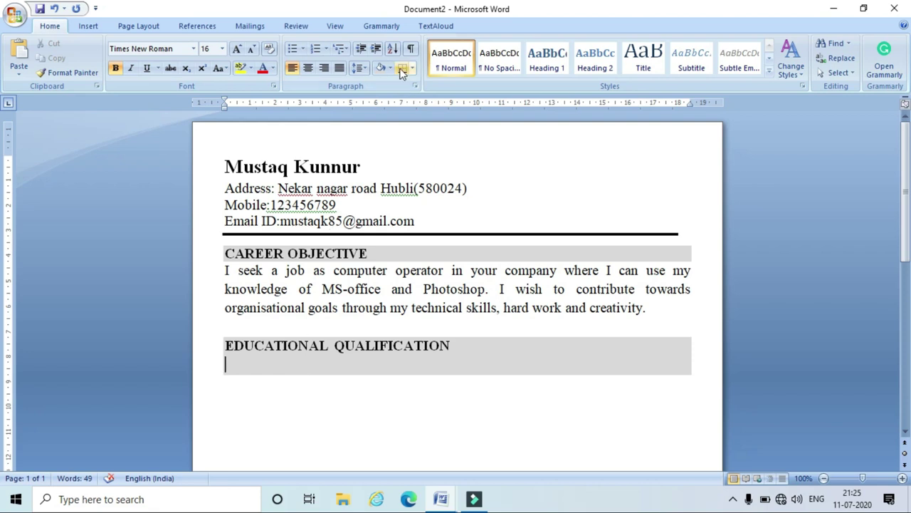
left_click(389, 69)
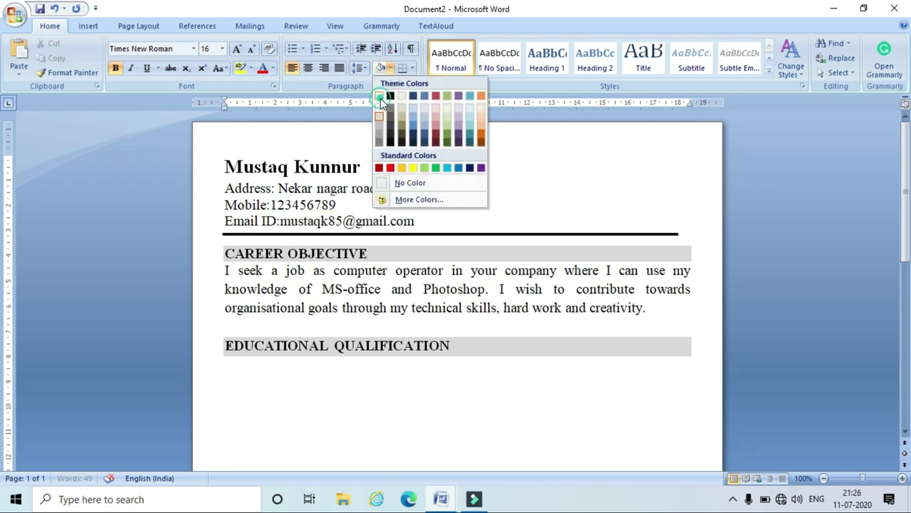
left_click(381, 91)
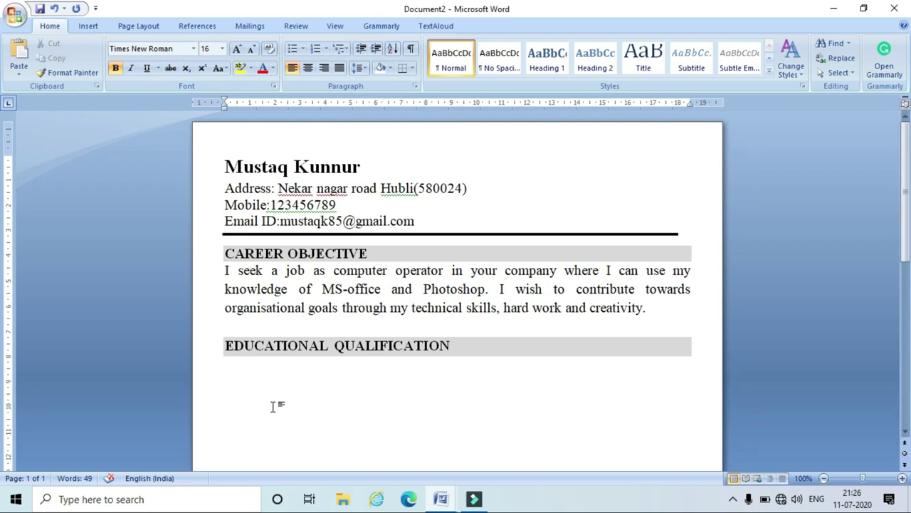
Insert a 4 by 3 table below the EDUCATIONAL QUALIFICATION heading.
left_click(93, 27)
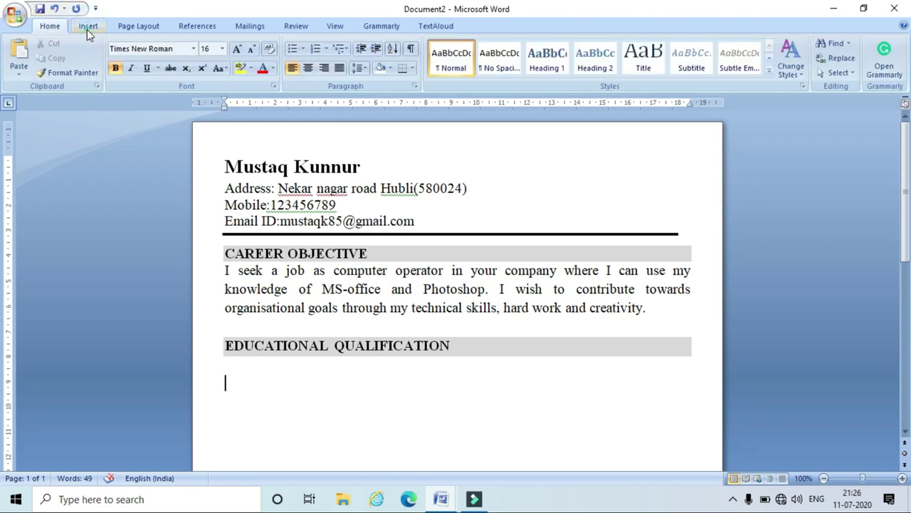
left_click(87, 29)
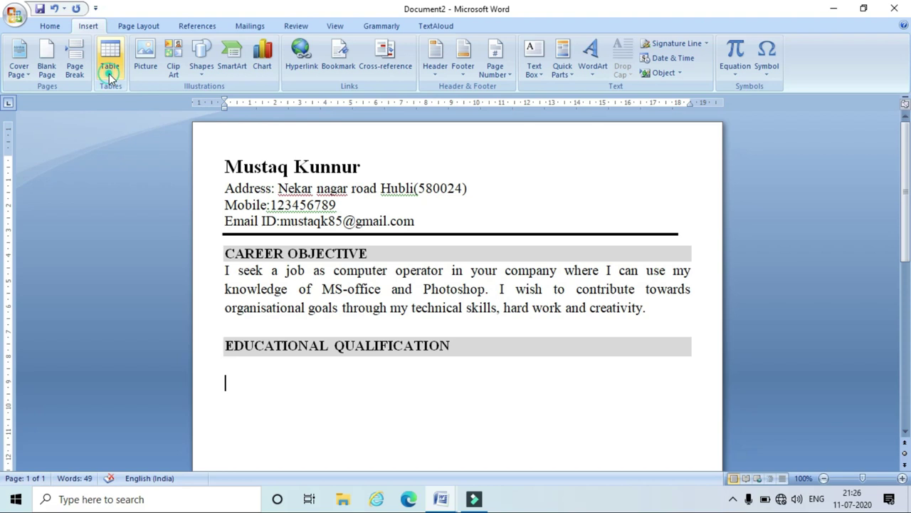
left_click(109, 73)
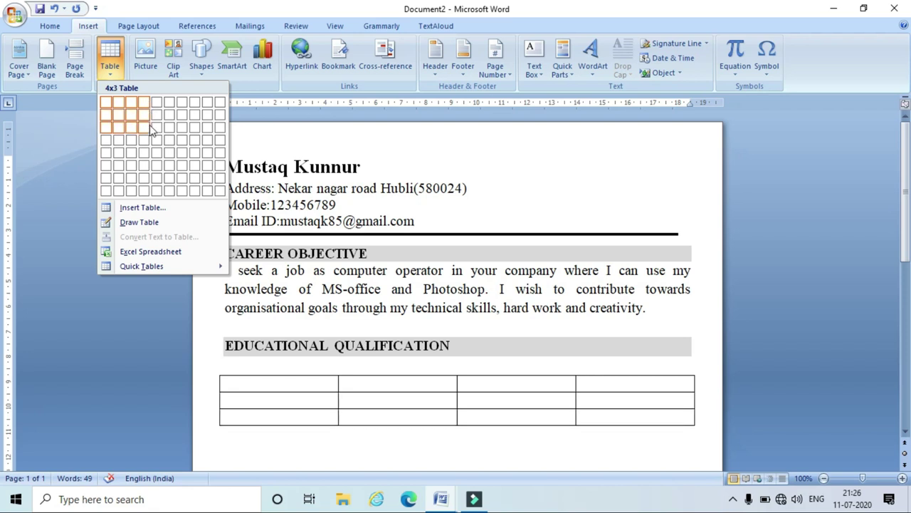
left_click(150, 129)
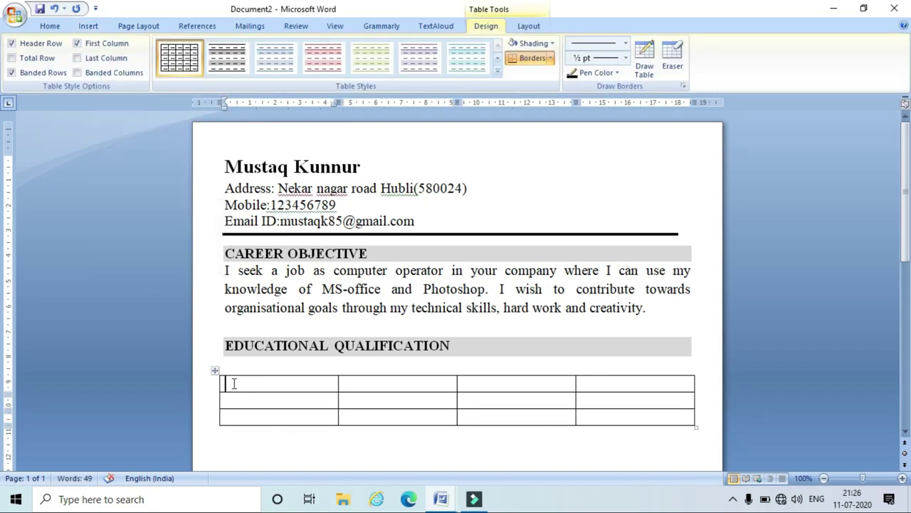
Fill the header row with Discipline/Specialization, Board, Year of passing and Percentage, fixing misspellings.
left_click(233, 383)
type("Descipline/")
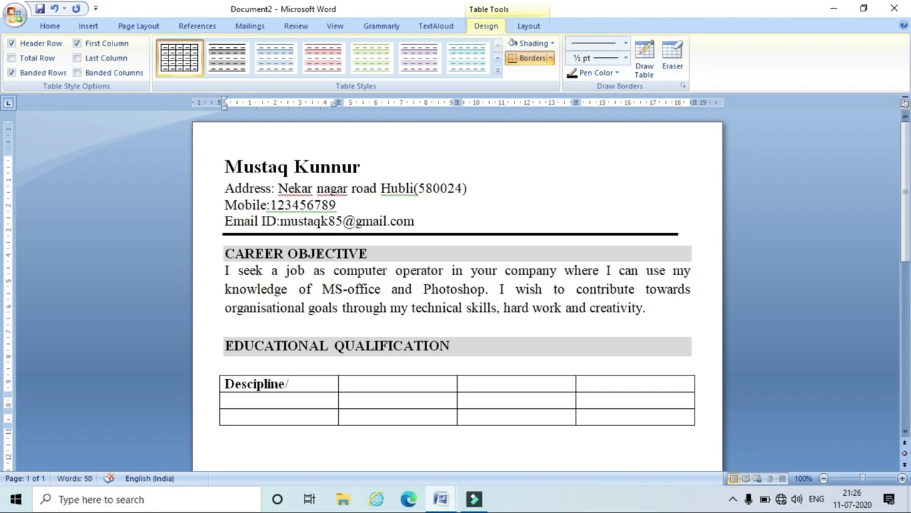
type("Specilization")
key("Tab")
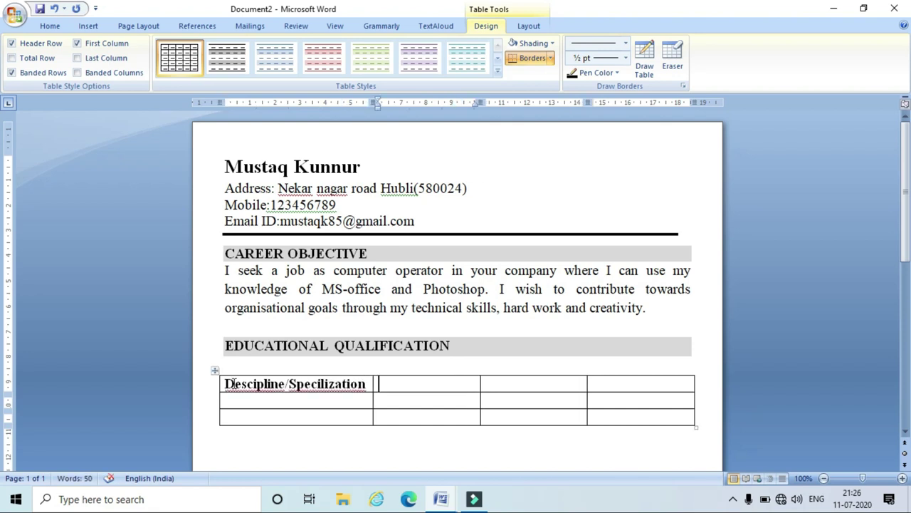
type("Board")
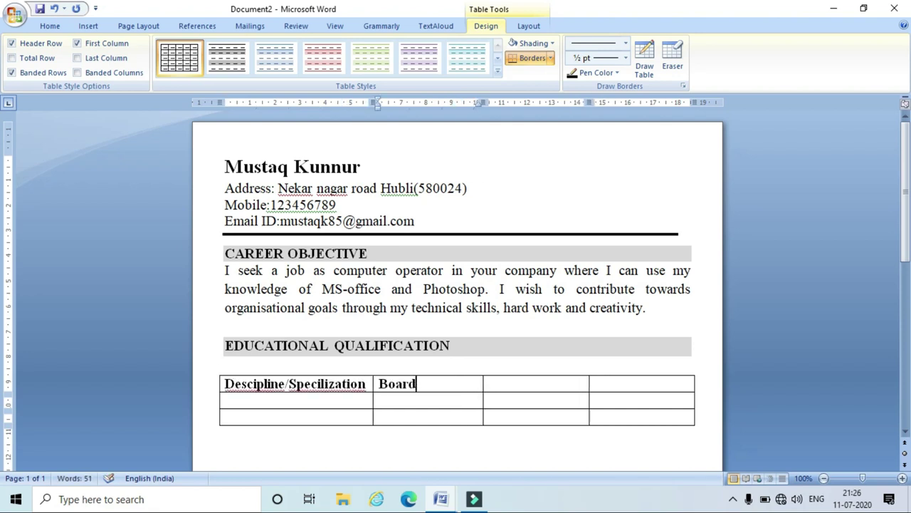
key("Tab")
type("Year of passing")
key("Tab")
type("Percentage")
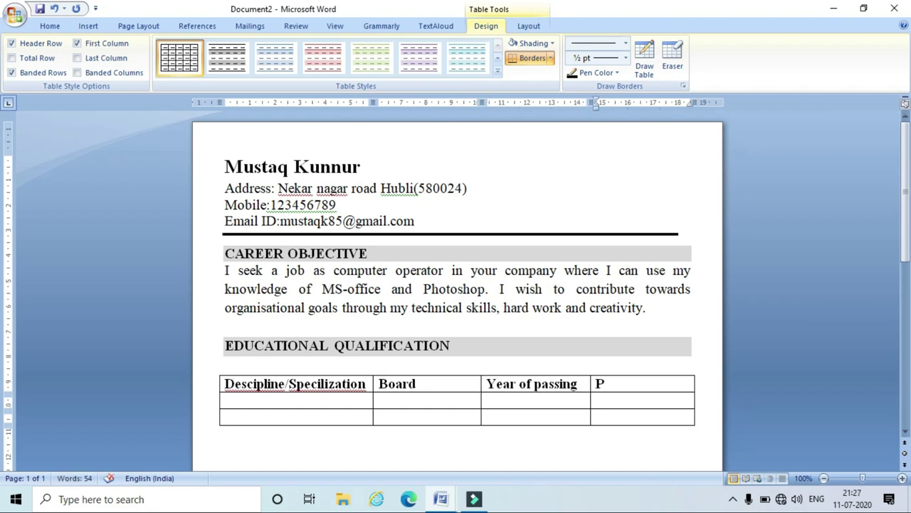
right_click(257, 385)
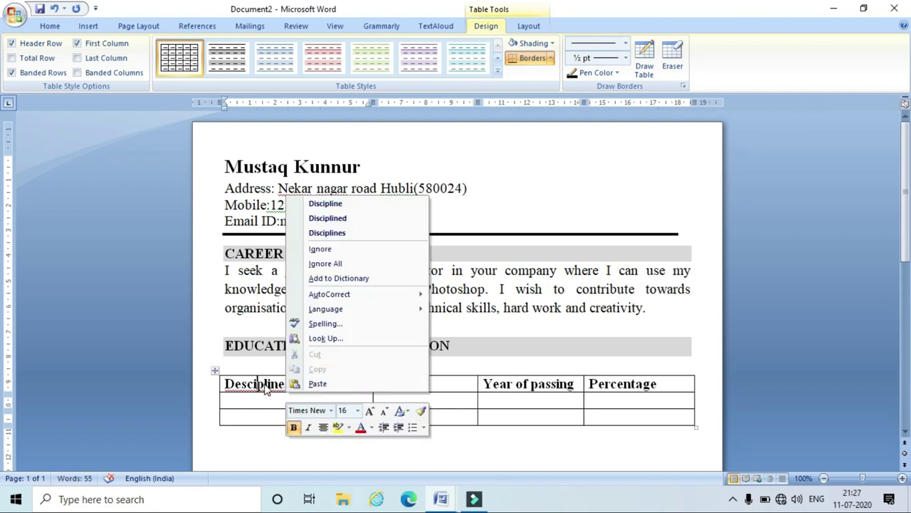
left_click(326, 201)
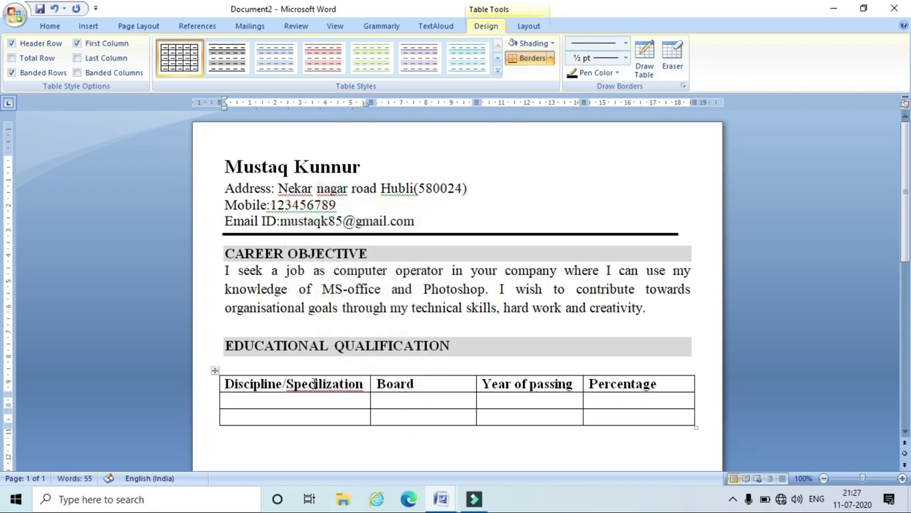
right_click(314, 384)
left_click(367, 206)
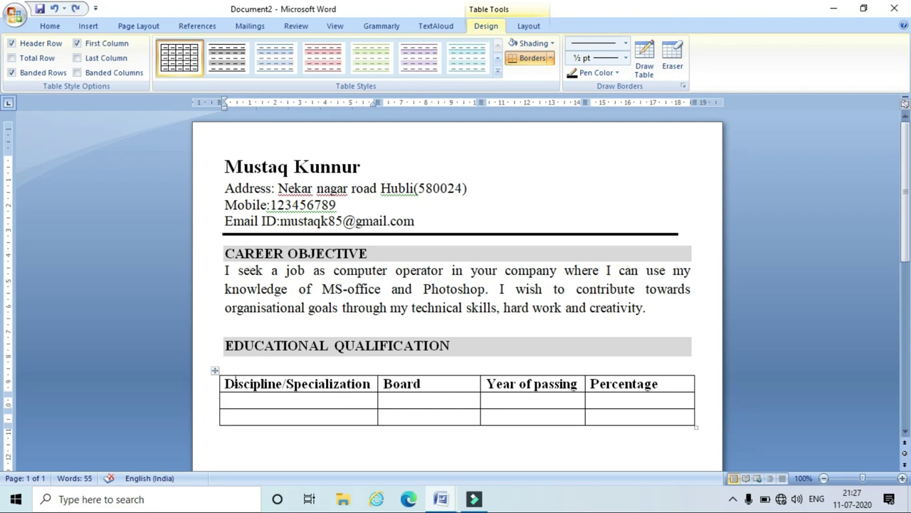
AutoFit the qualifications table to the page width.
left_click(215, 371)
right_click(215, 373)
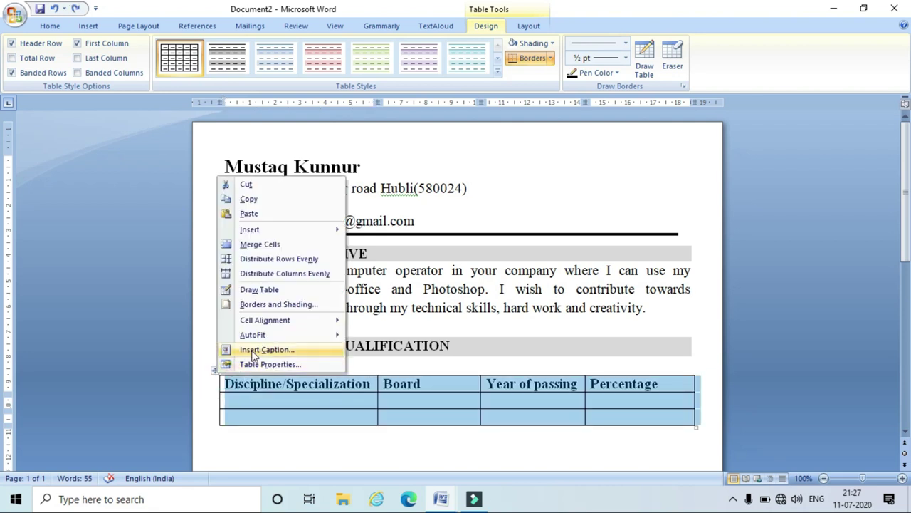
mouse_move(256, 334)
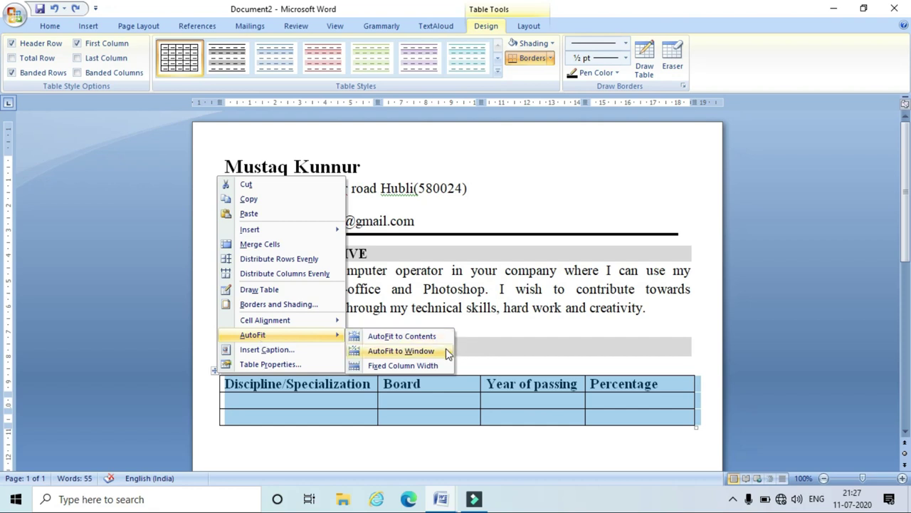
left_click(442, 348)
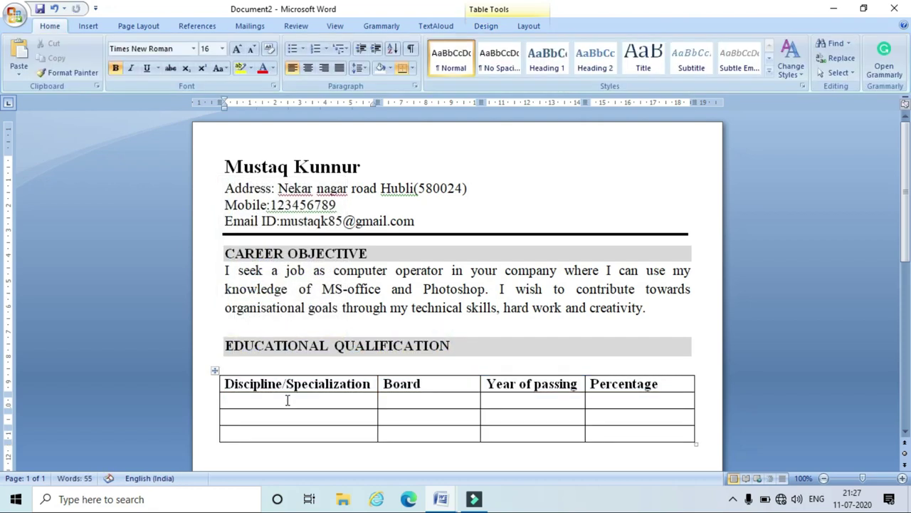
Enter 'Diploma in computer science' as unbolded text in the first data cell.
left_click(286, 400)
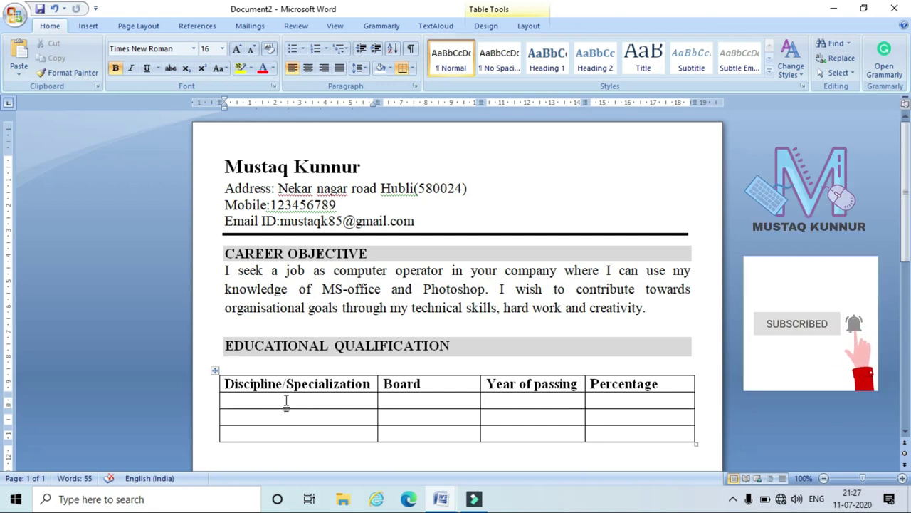
type("Diploma")
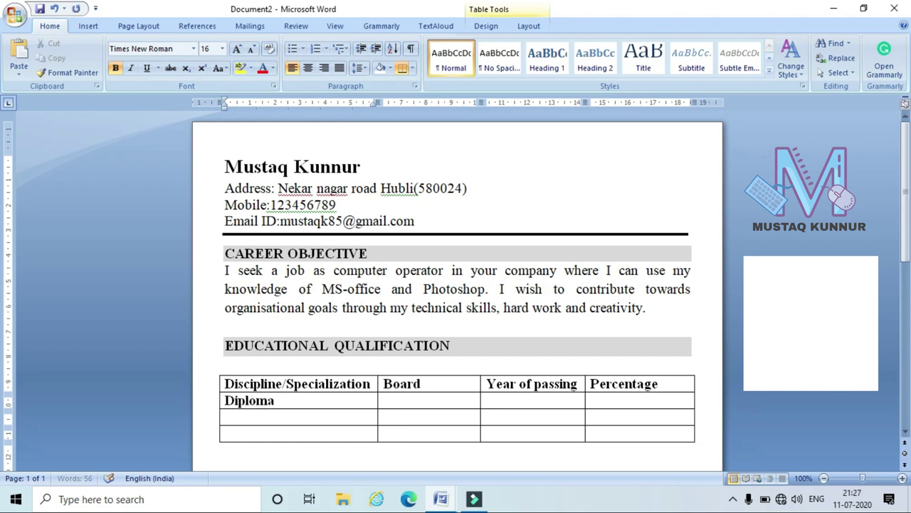
key("shift+Home")
key("ctrl+b")
key("End")
type("in computer science")
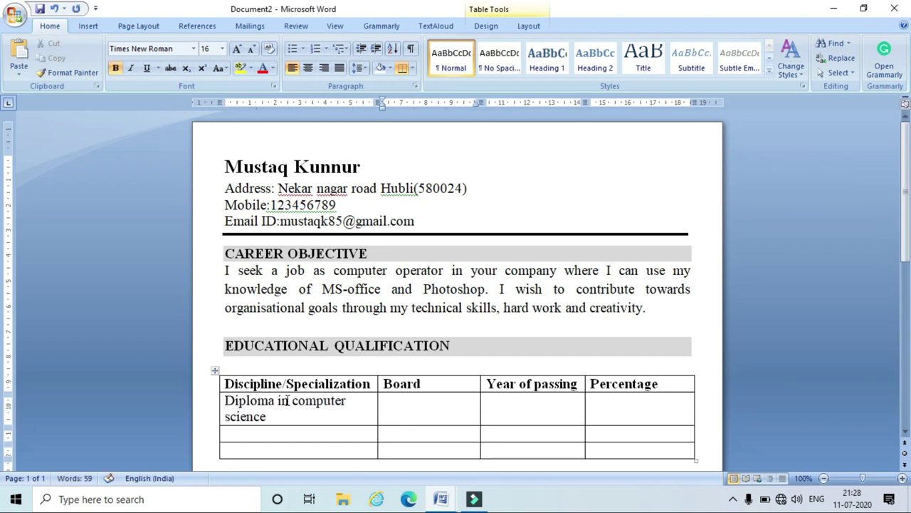
Complete the Diploma row with board DTE, Karnataka, year 2011 and 80 percent.
key("Tab")
type("DTE")
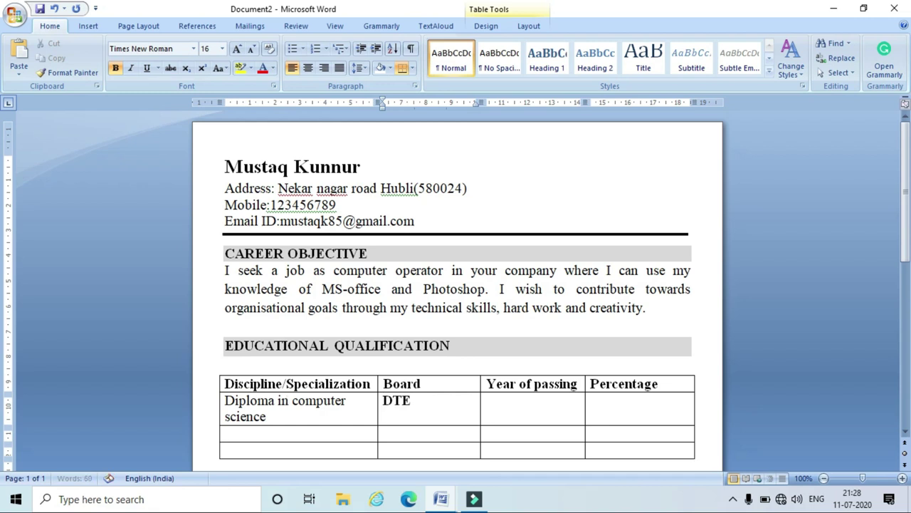
key("shift+Home")
key("ctrl+b")
key("End")
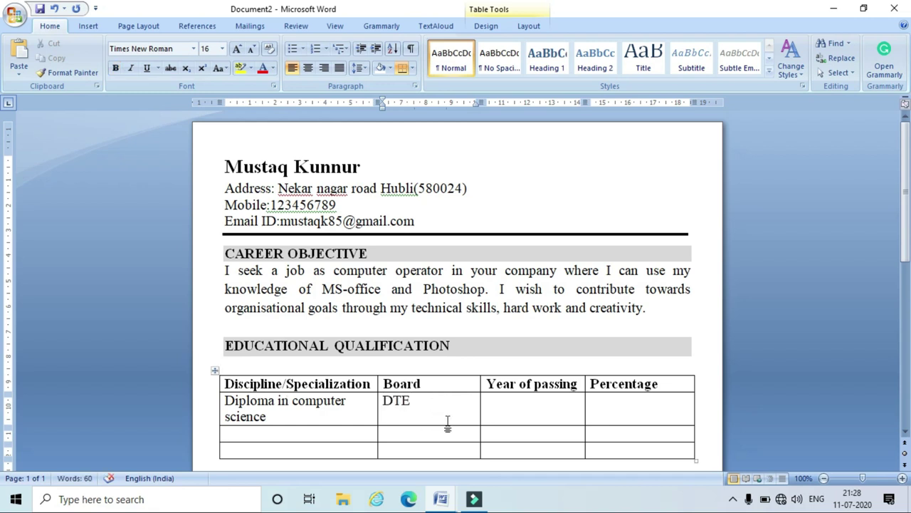
type(",Karnataka")
key("Tab")
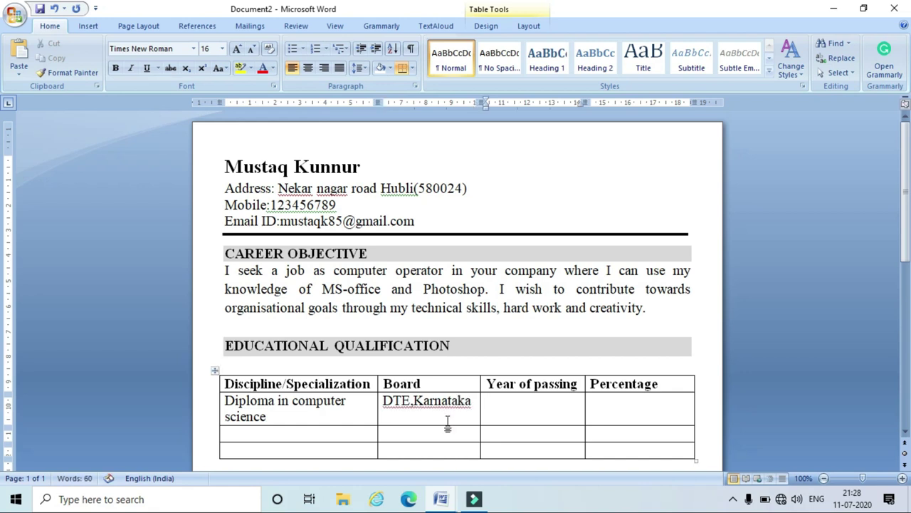
type("2011")
key("Tab")
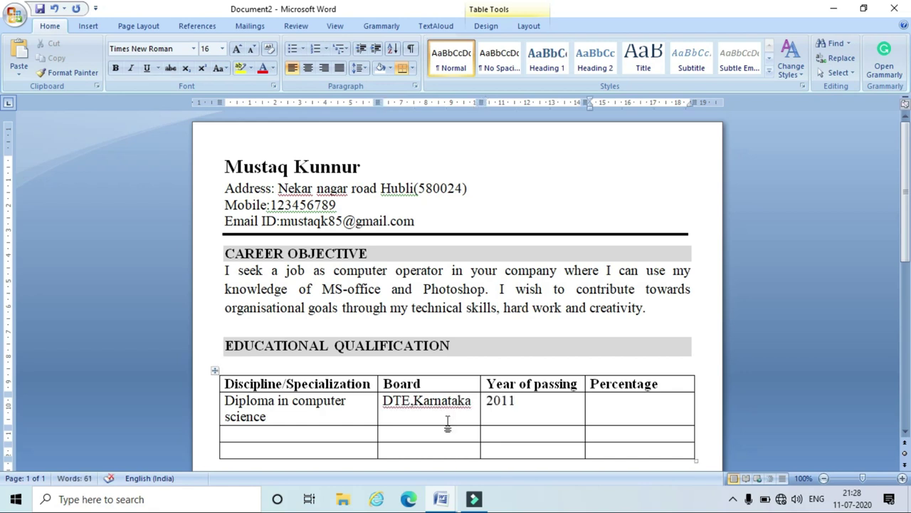
type("80")
Fill the 12th row with board KSEB, year 2008 and 75 percent.
key("Tab")
type("12t")
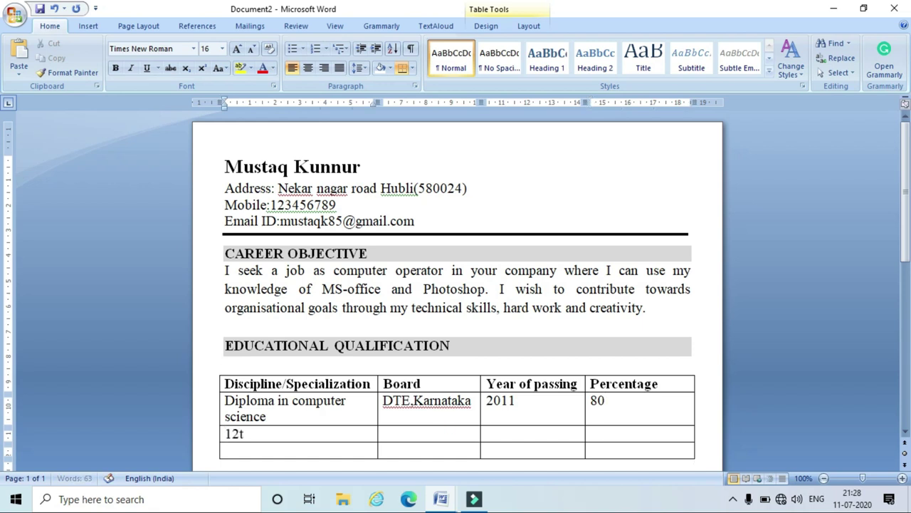
type("h")
key("Tab")
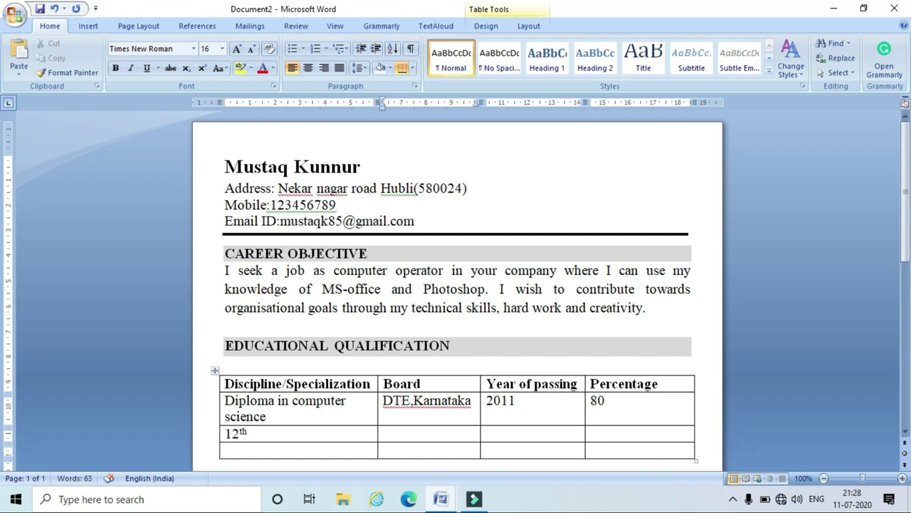
type("KSEB")
key("Tab")
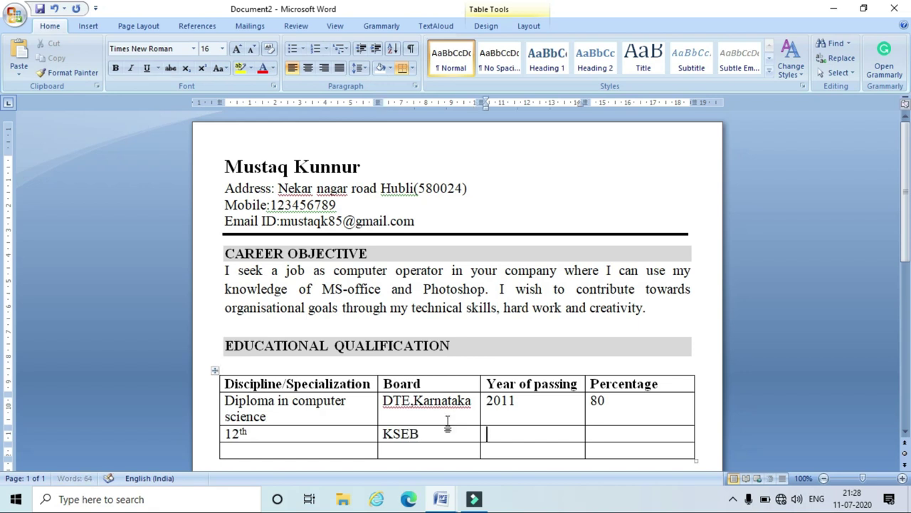
type("2008")
key("Tab")
type("75")
Fill the 10th row with board KSEB, year 2006 and 70 percent.
key("Tab")
type("10th")
key("Tab")
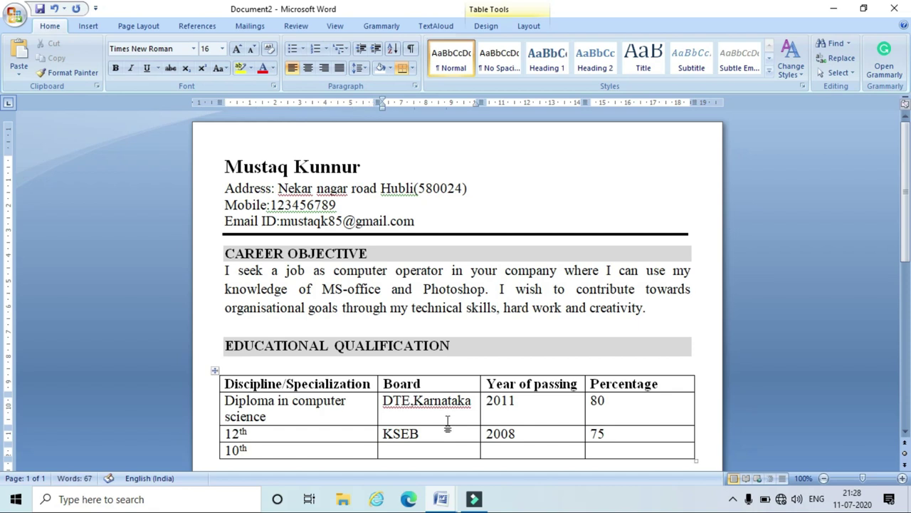
type("KSEB")
key("Tab")
type("2006")
key("Tab")
type("70")
Fix the spacing after the comma in 'DTE,Karnataka'.
scroll(429, 363, "down", 2)
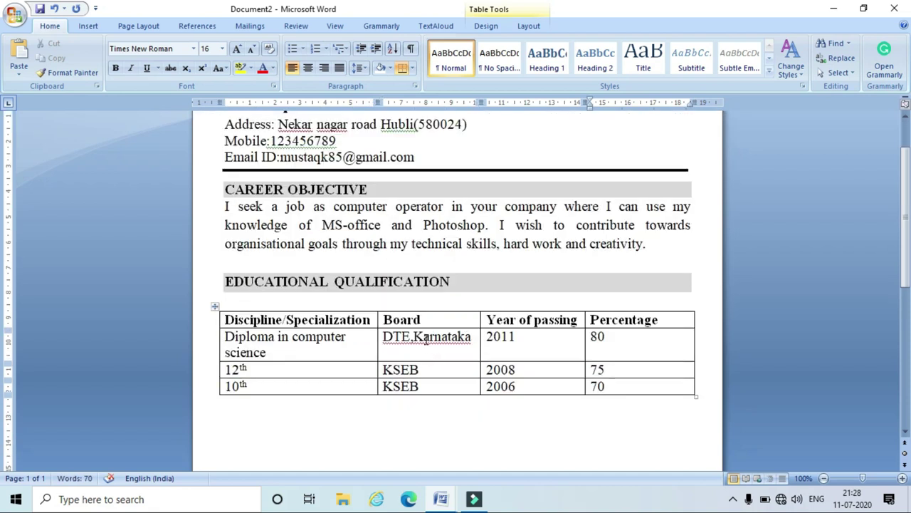
right_click(426, 340)
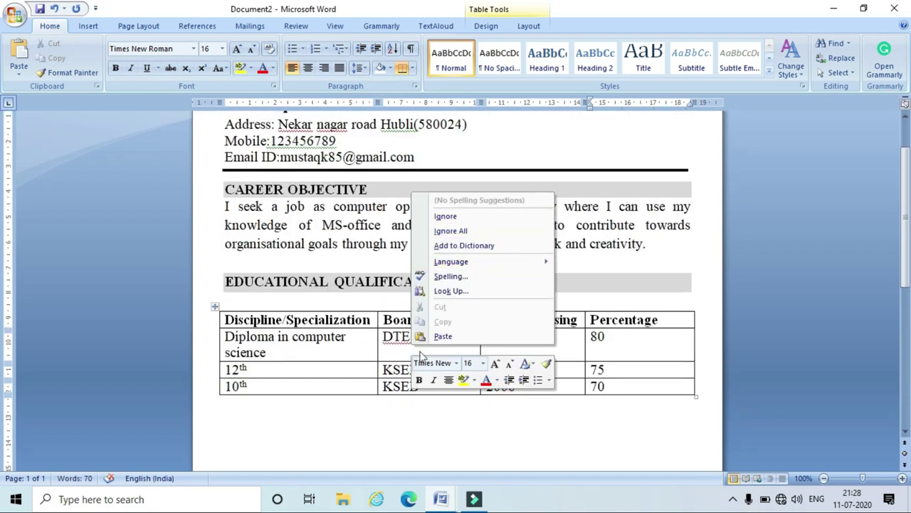
left_click(416, 336)
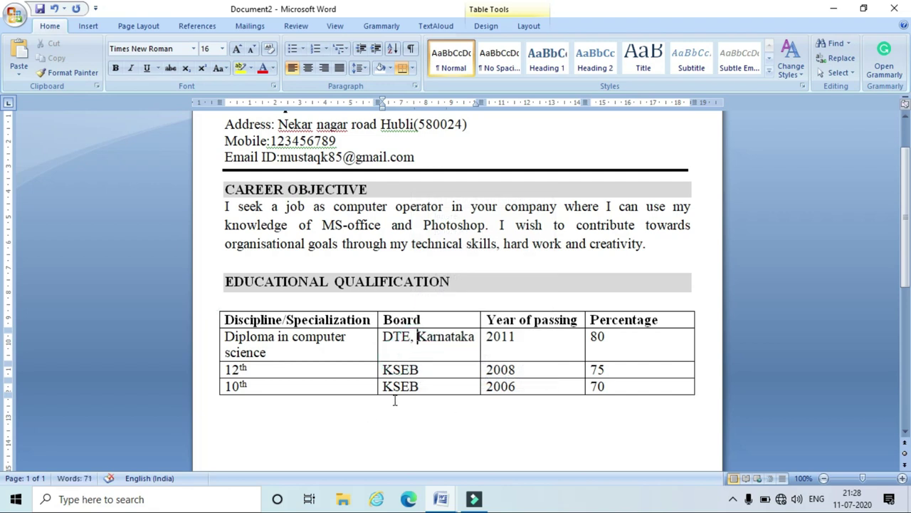
scroll(395, 400, "down", 1)
left_click(357, 395)
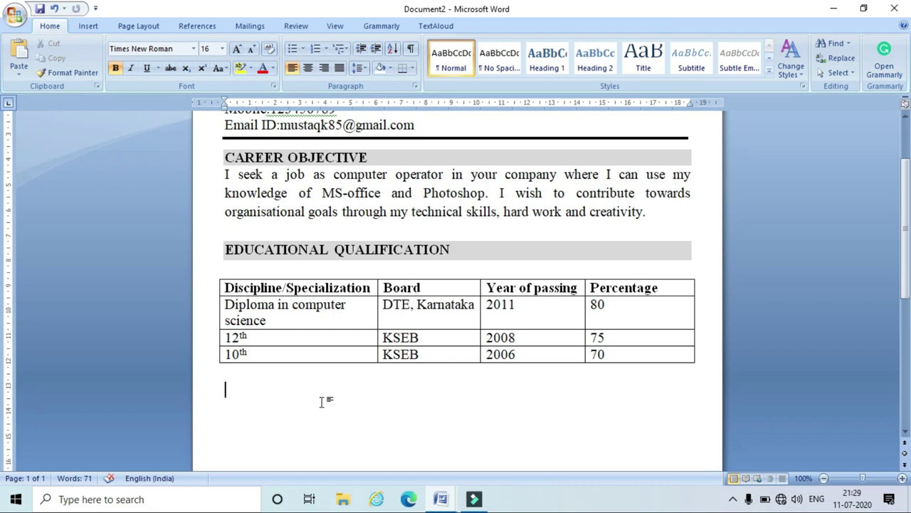
Add the COMPUTER SKILLS heading and list, then paste the STRENGTH FACTOR heading and paragraph.
type("compu")
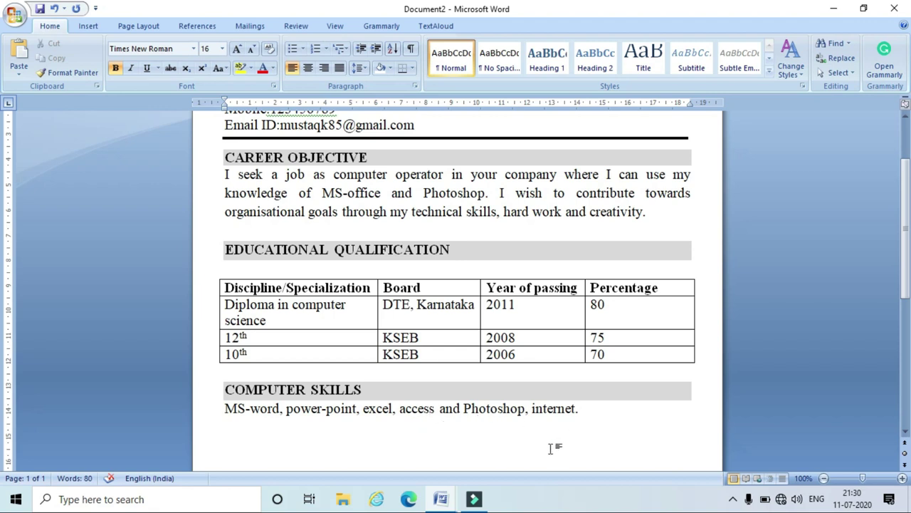
scroll(551, 434, "down", 1)
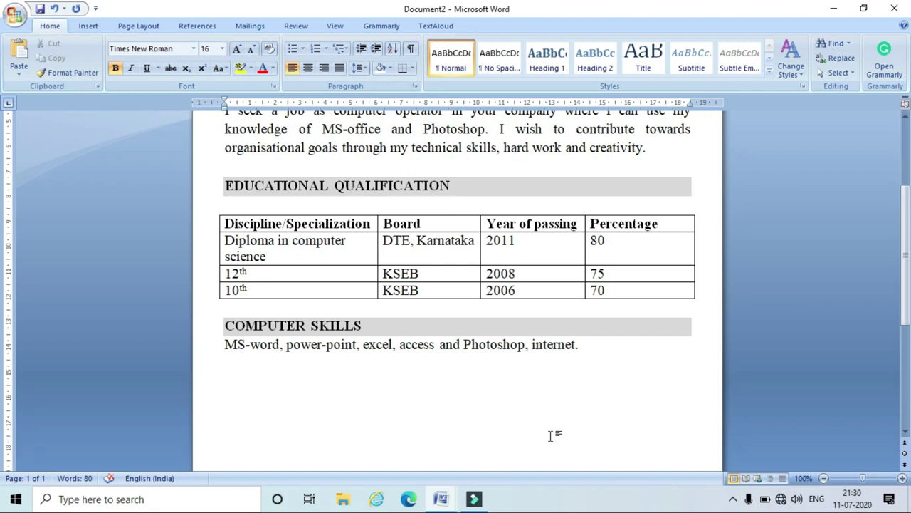
type("STRENGTH FACTOR Good strength of working with team, strong ability to work with creativity and determination.")
scroll(375, 427, "down", 1)
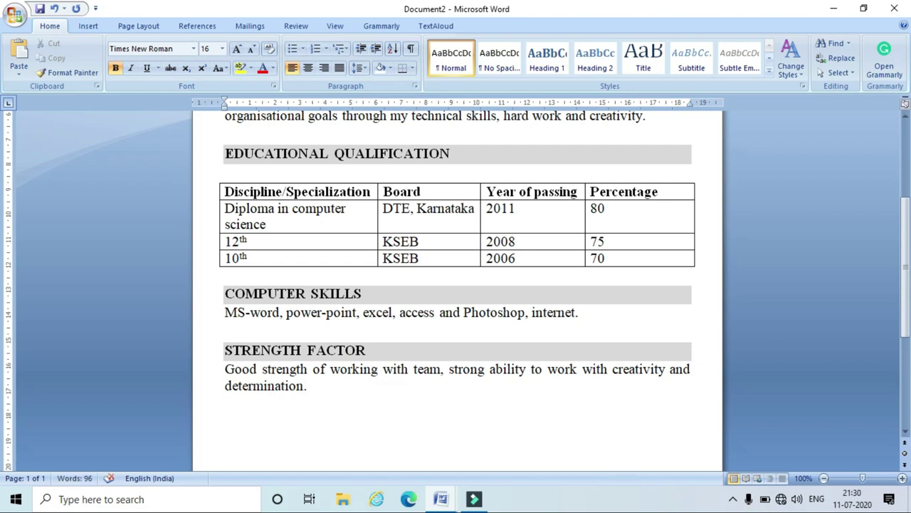
Paste the shaded PERSONAL DETAILS heading and start an unbolded, indented line beneath it.
type("PERSONAL DETAILS")
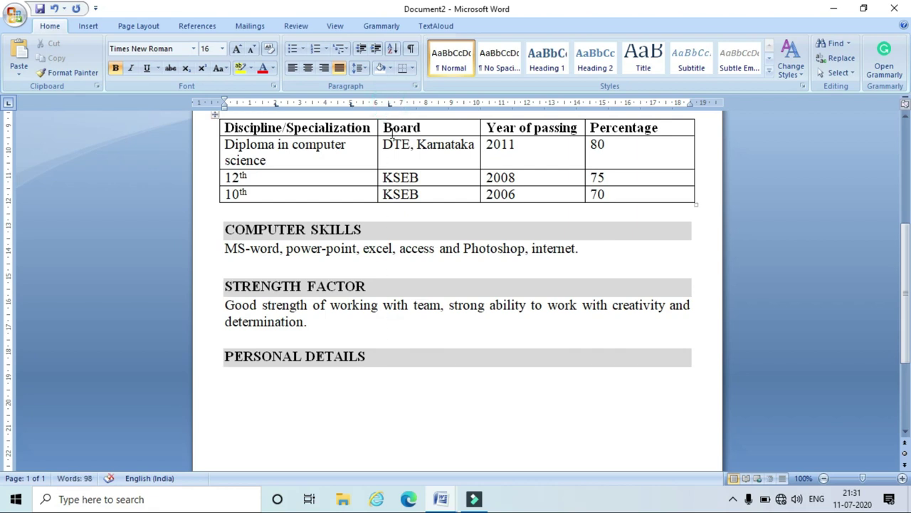
double_click(292, 390)
key("ctrl+b")
type("FAT")
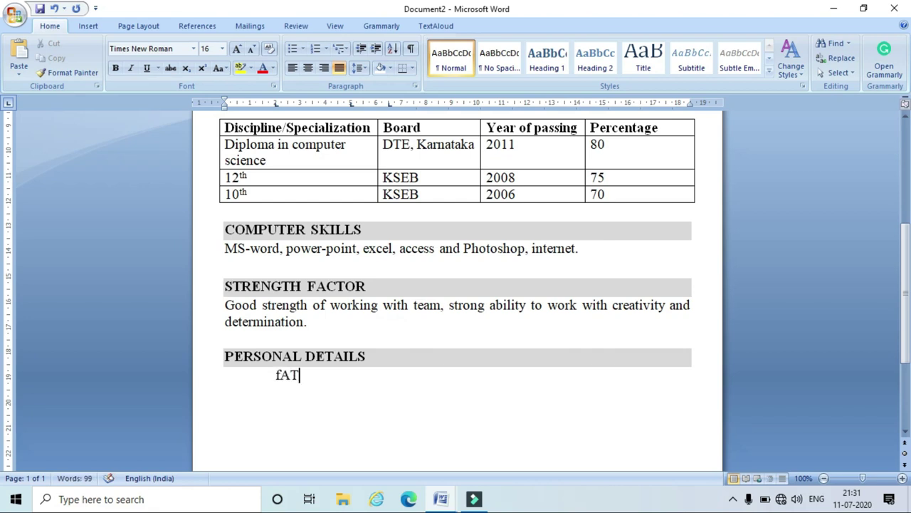
key("BackSpace")
key("BackSpace")
key("BackSpace")
type("f")
key("BackSpace")
Enter the Father Name row with a tab-aligned colon and the father's name.
type("Father Name")
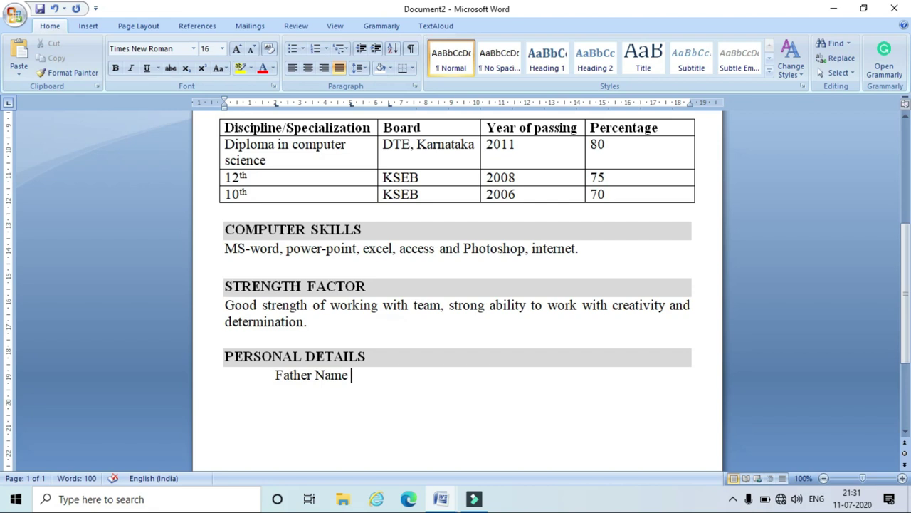
key("Tab")
type(":")
key("Tab")
type("D.k")
key("BackSpace")
type("Kunnur")
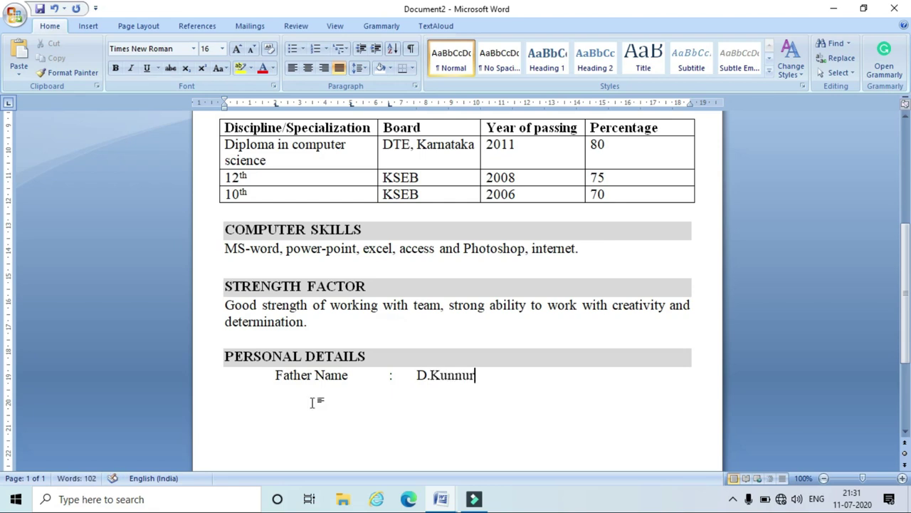
key("Return")
mouse_move(438, 499)
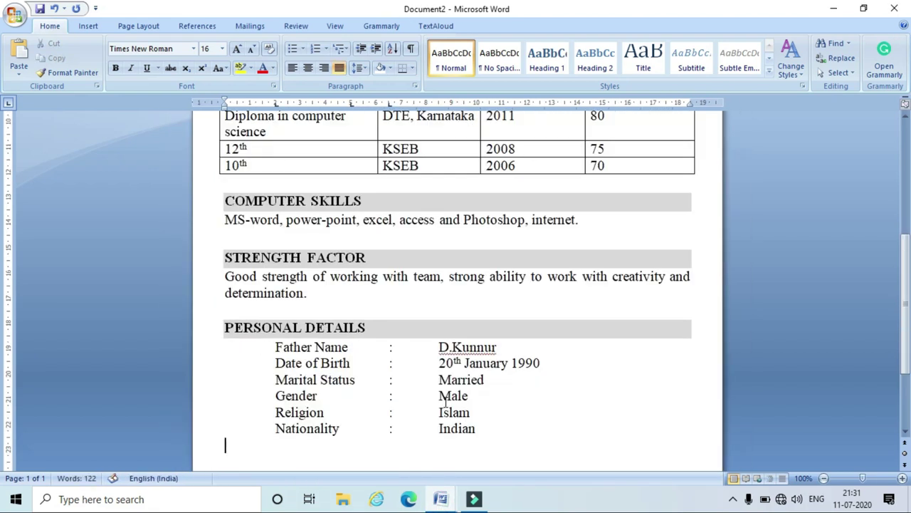
scroll(508, 411, "down", 2)
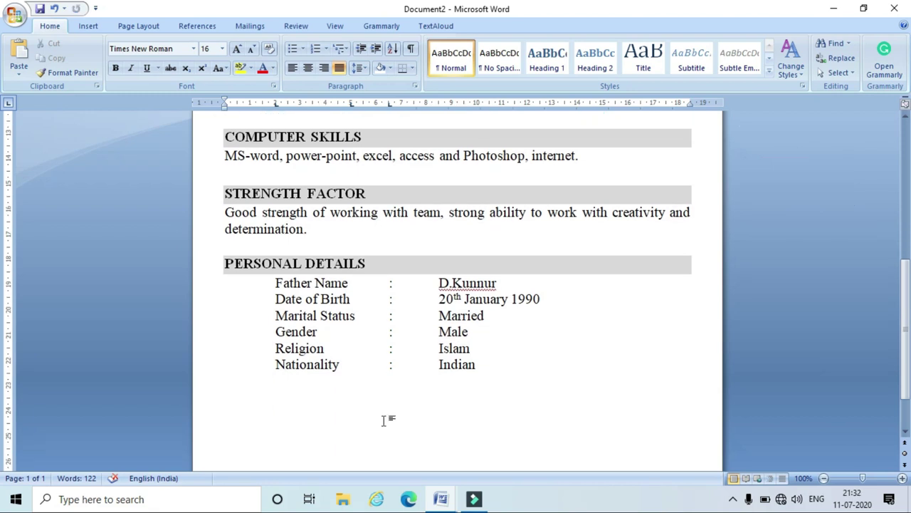
Paste the shaded DECLARATION heading and statement, adding a blank line after Indian.
type("DECLARATION I hereby declare that statements and information are true to the best of knowledge and belief.")
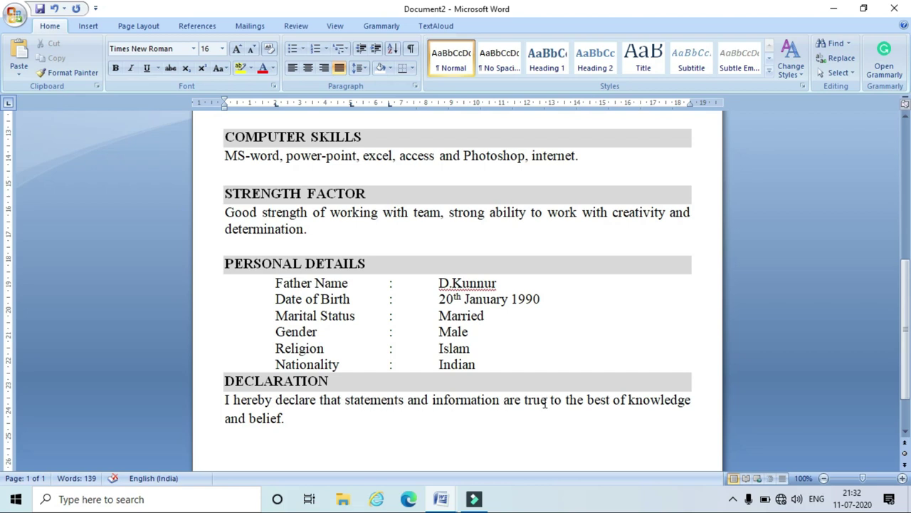
left_click(531, 364)
key("Return")
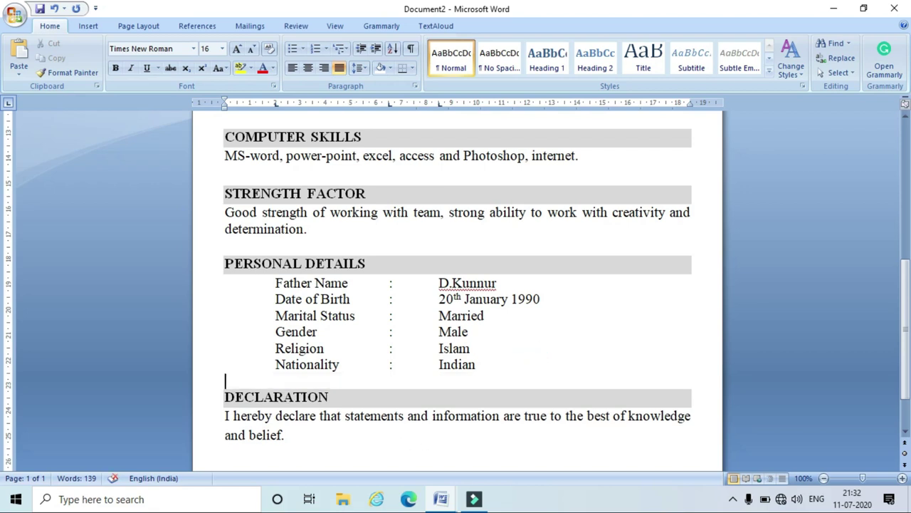
scroll(342, 411, "down", 1)
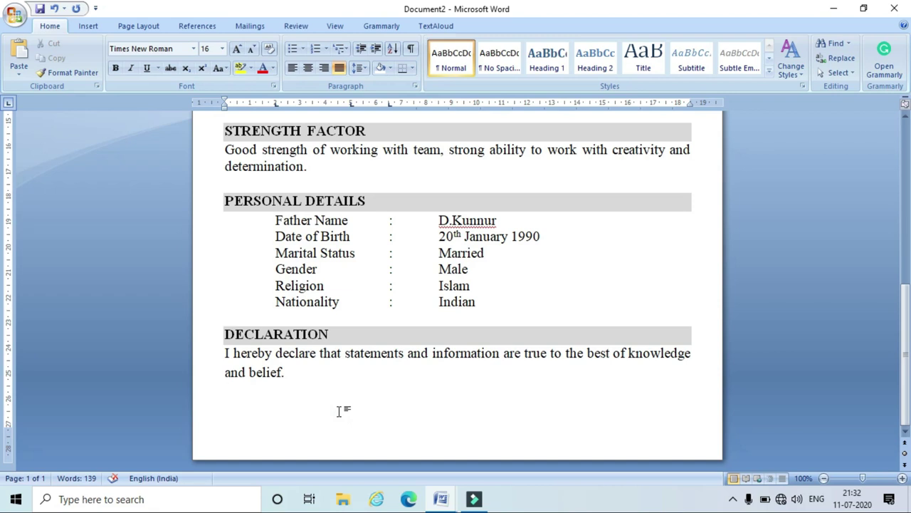
Add Date 12th July 2020, the place line, and the applicant's bracketed name at right.
type("Date:12")
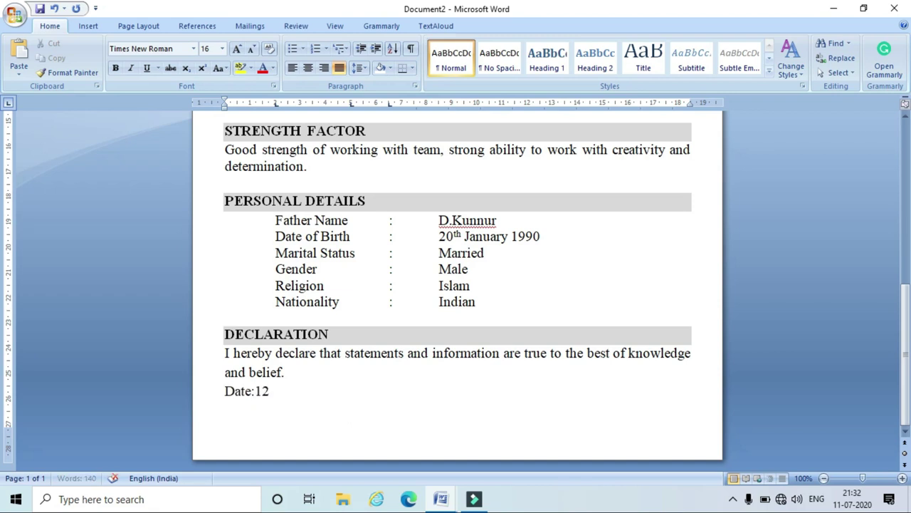
type("th July 202")
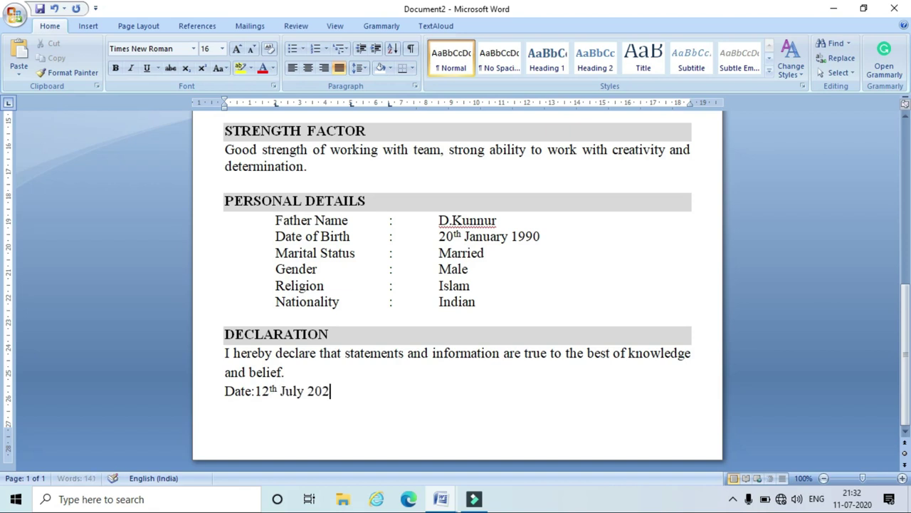
type("0")
key("Return")
type("Place:Hubli")
key("Tab")
key("Tab")
key("Tab")
key("Tab")
key("Tab")
key("Tab")
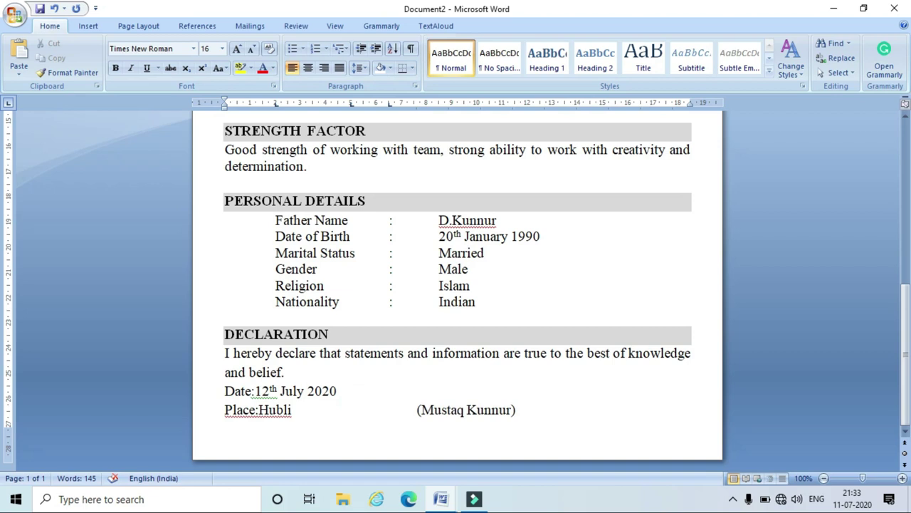
key("Tab")
key("Tab")
key("Tab")
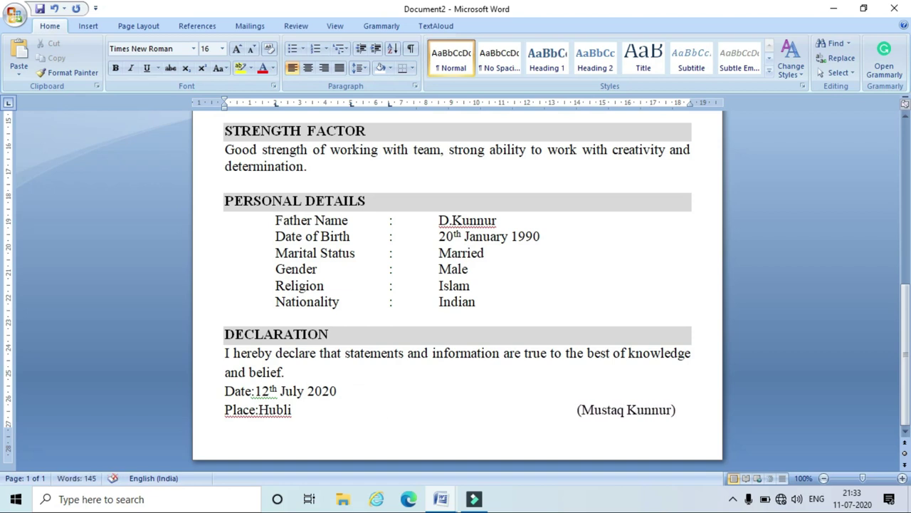
scroll(456, 284, "up", 10)
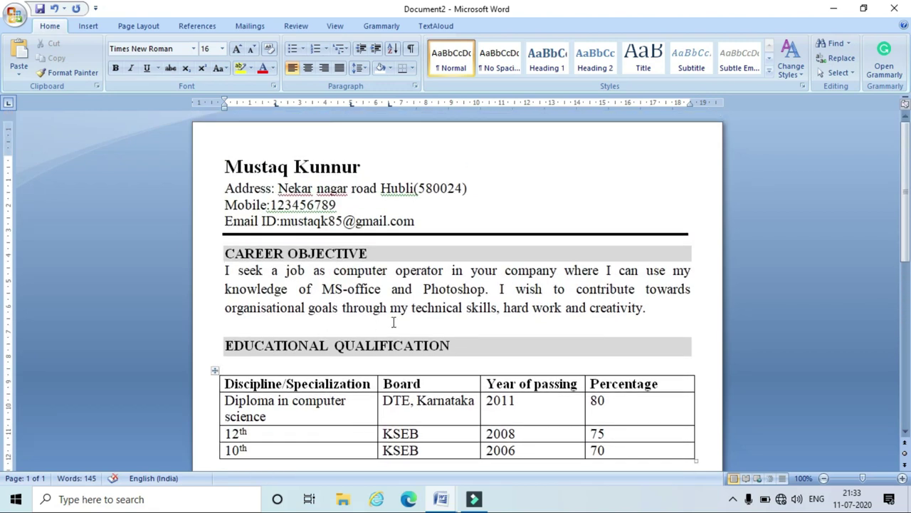
Replace the bracketed postal code in the header address with a hyphen followed by the postal code.
scroll(393, 323, "down", 9)
scroll(393, 322, "up", 2)
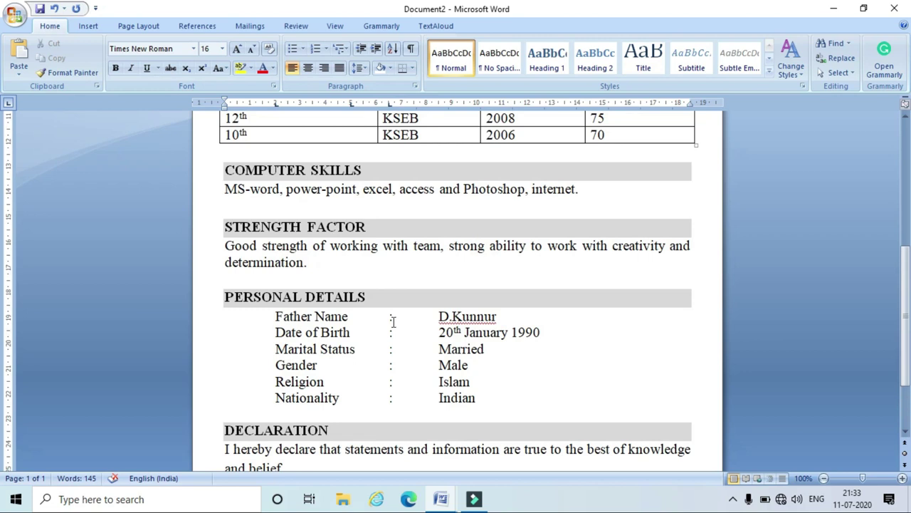
scroll(392, 322, "up", 5)
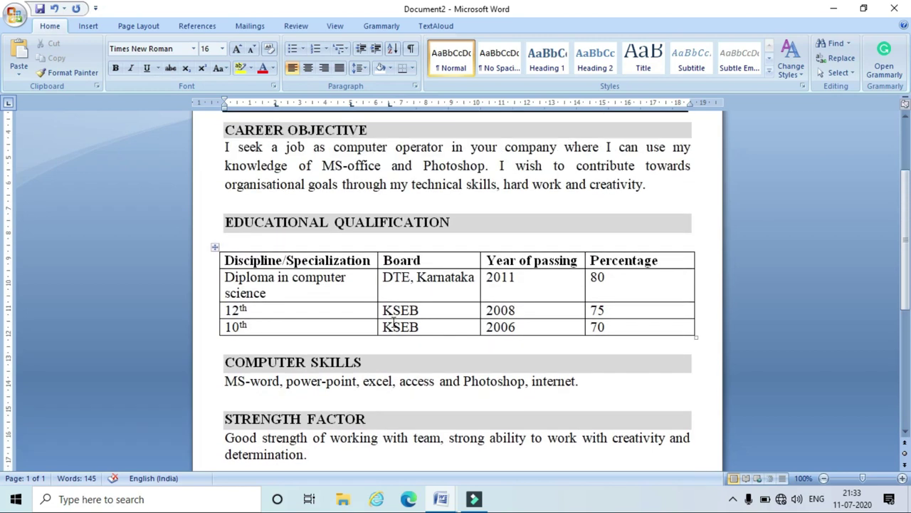
scroll(393, 323, "up", 3)
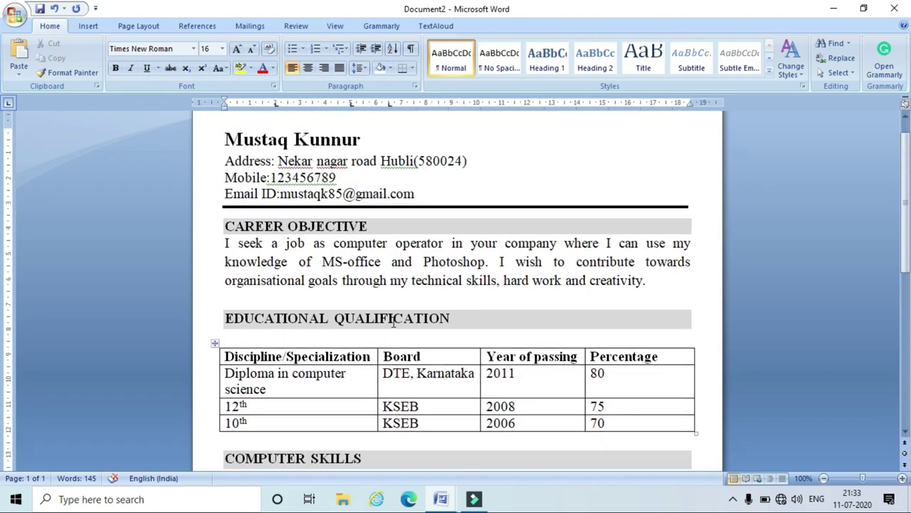
left_click(475, 161)
key("BackSpace")
key("BackSpace")
key("BackSpace")
key("BackSpace")
key("BackSpace")
key("BackSpace")
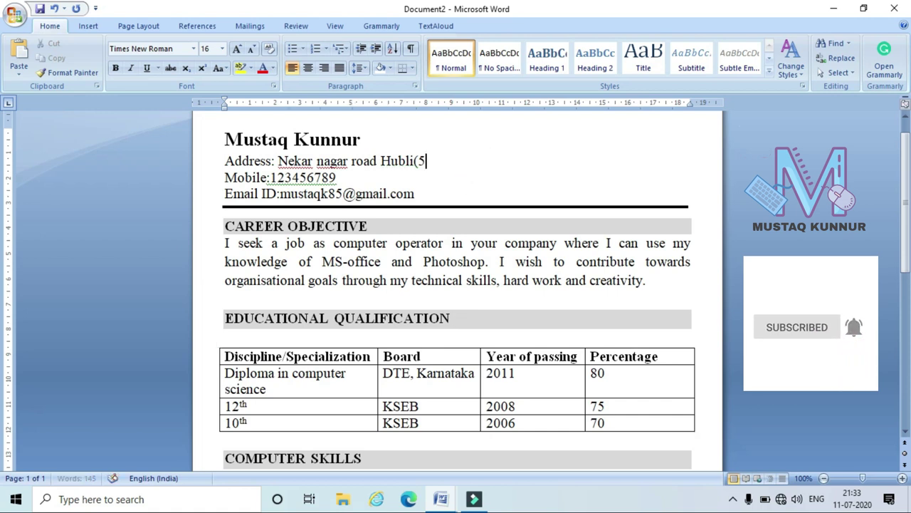
key("BackSpace")
key("BackSpace")
type("-58")
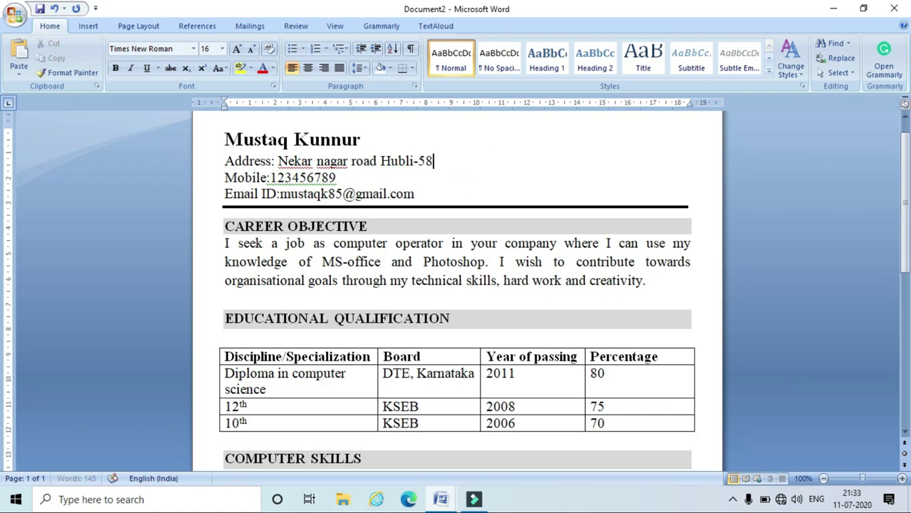
type("0024")
scroll(663, 213, "up", 1)
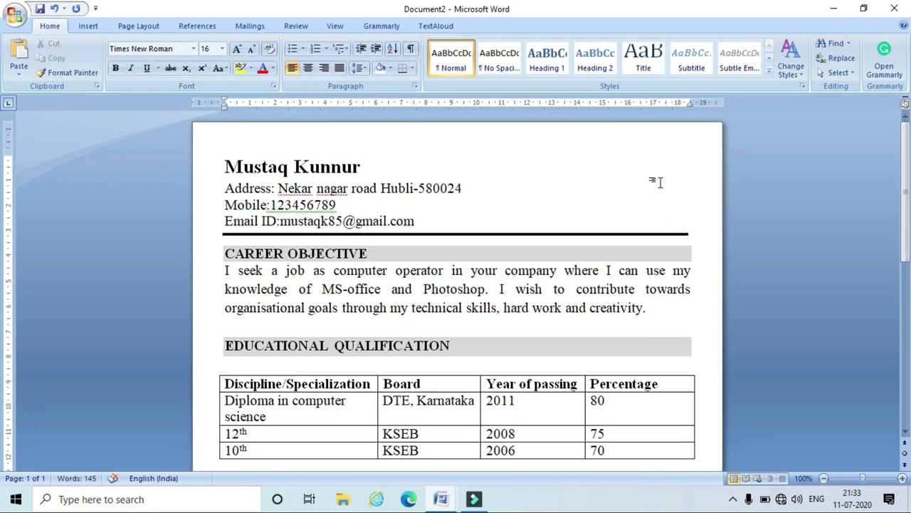
Draw an empty square rectangle at the page's top right as a photo box.
left_click(91, 27)
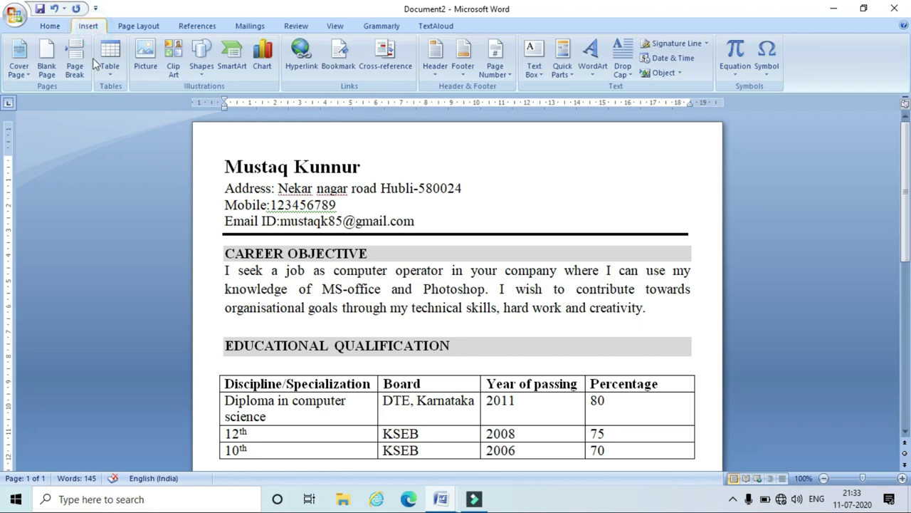
left_click(211, 70)
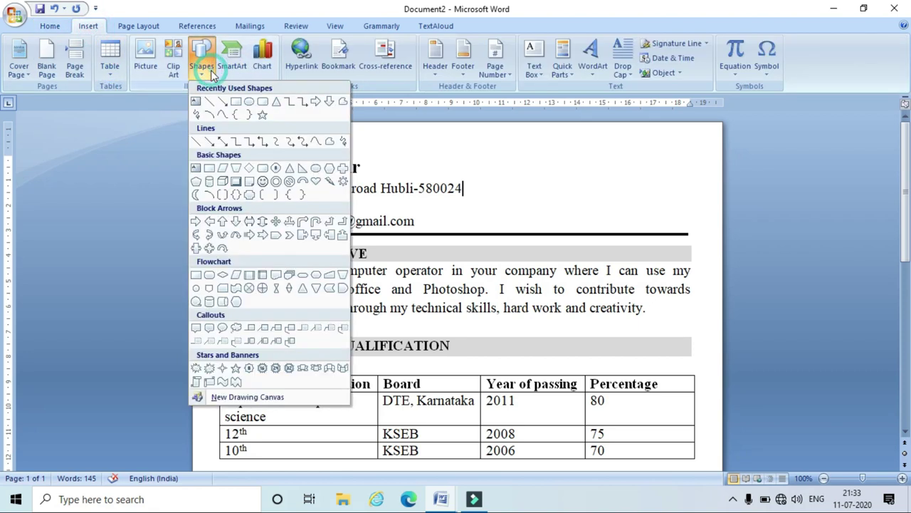
left_click(225, 104)
left_click_drag(598, 157, 663, 222)
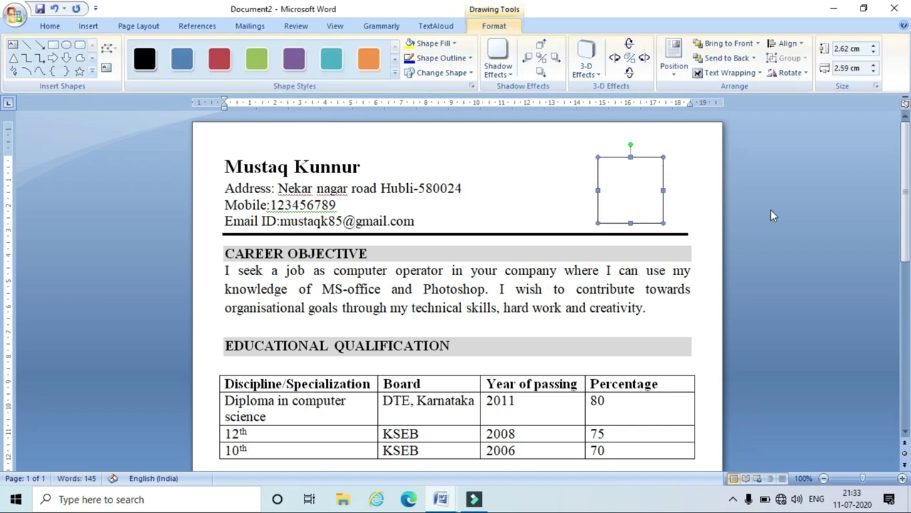
left_click(818, 291)
scroll(820, 290, "down", 3)
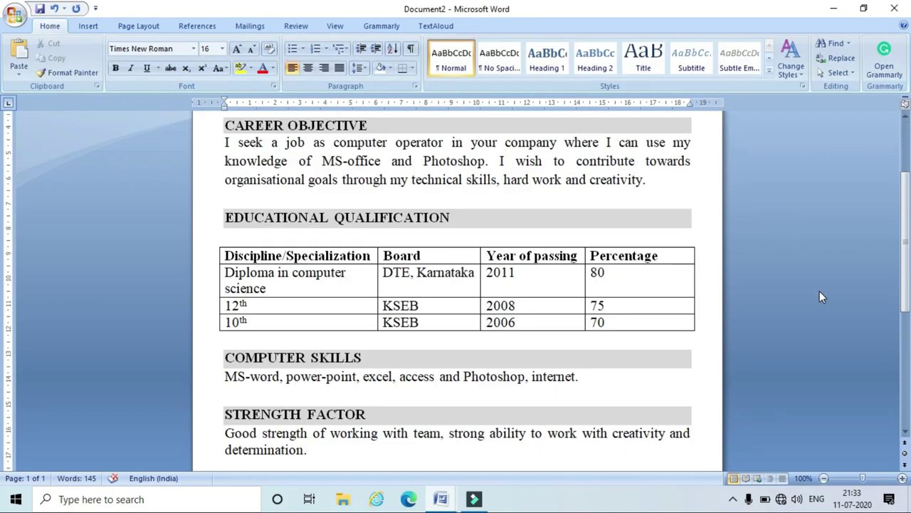
scroll(820, 291, "down", 2)
scroll(821, 290, "down", 4)
scroll(820, 297, "down", 1)
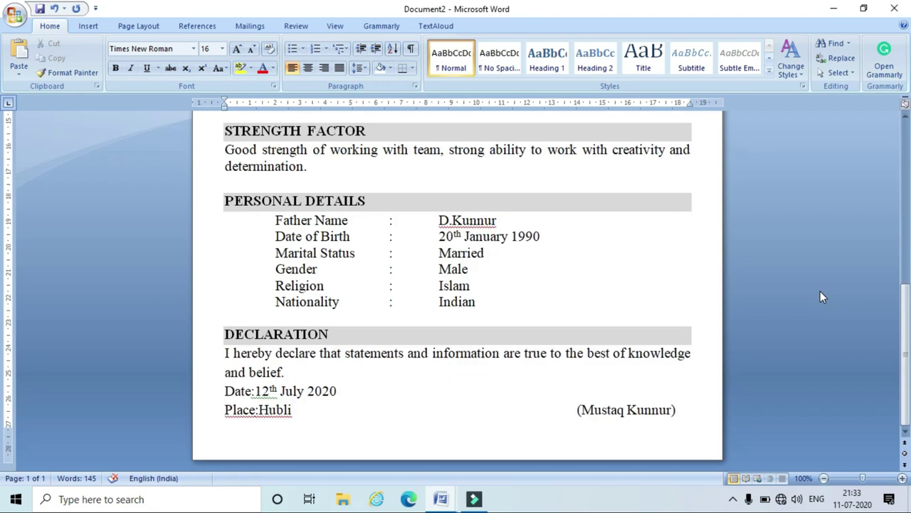
scroll(820, 297, "up", 10)
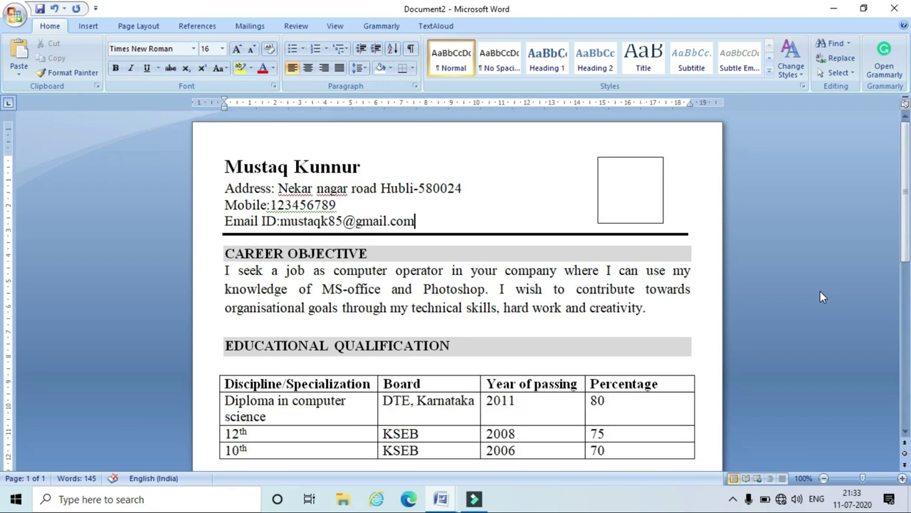
Publish the resume as a PDF to the Desktop and view it in Acrobat Reader.
left_click(15, 14)
mouse_move(48, 140)
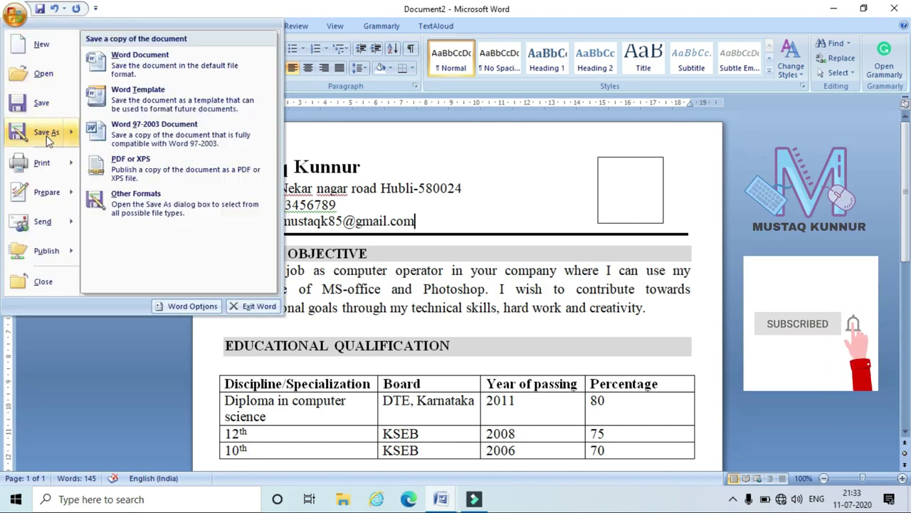
left_click(121, 173)
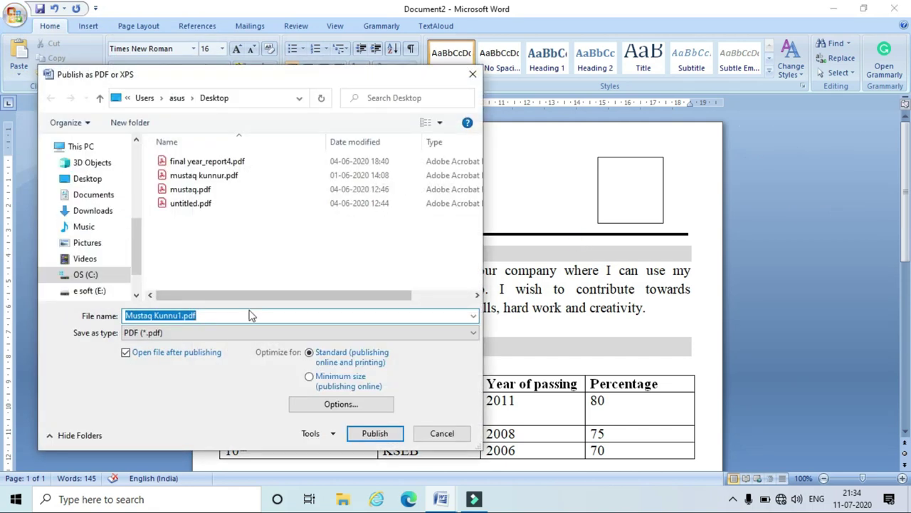
left_click(100, 178)
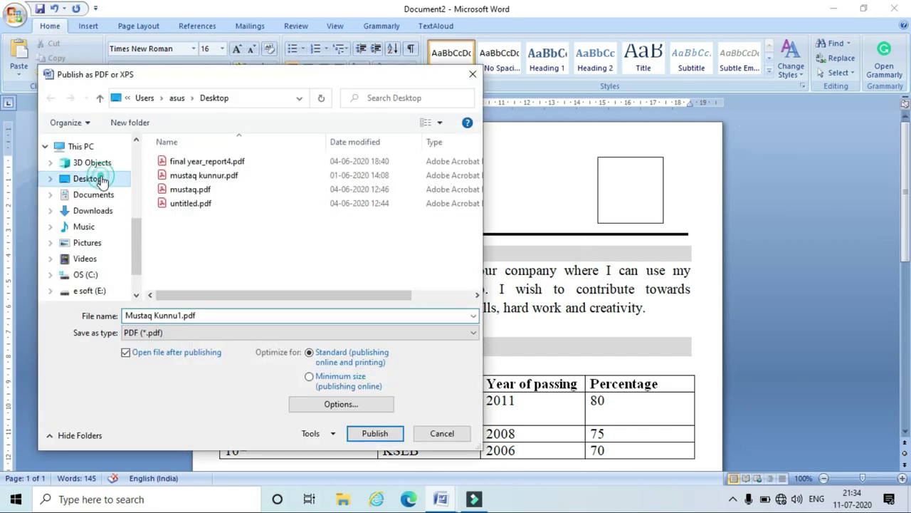
left_click(376, 432)
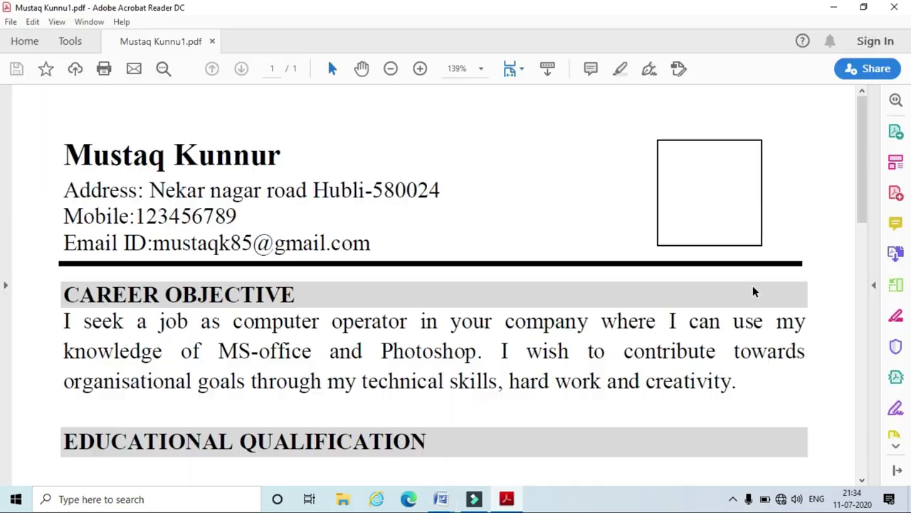
scroll(532, 292, "down", 5)
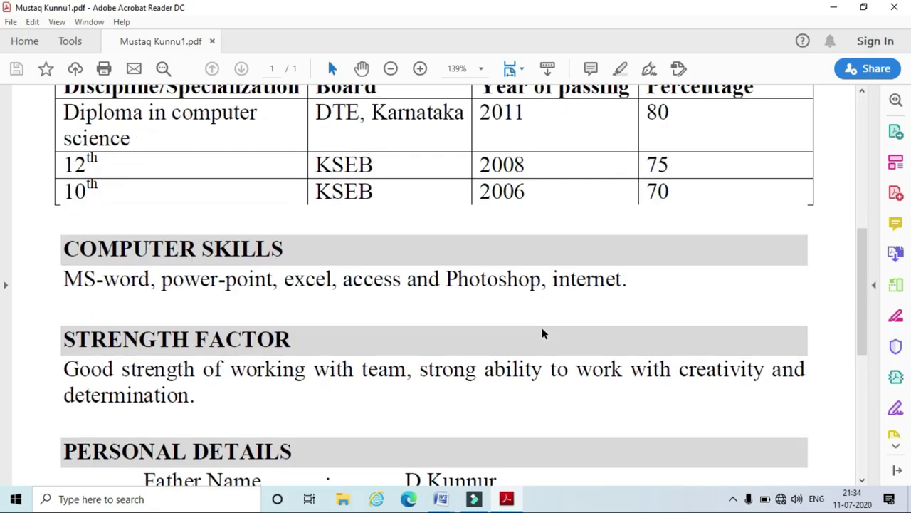
scroll(541, 333, "down", 4)
scroll(541, 331, "up", 10)
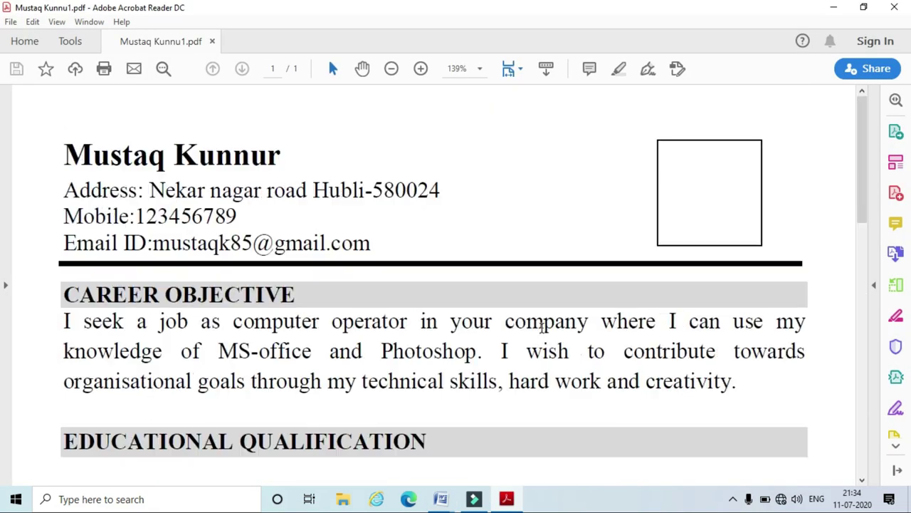